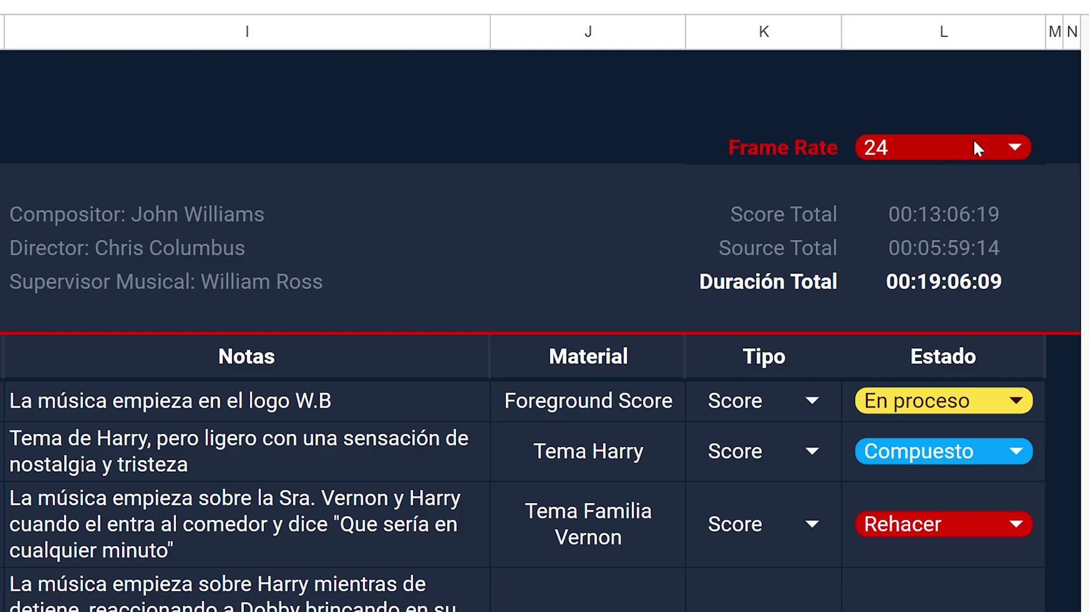
# - Switch the frame rate to 25 and set it back to 24
pyautogui.click(1039, 42)
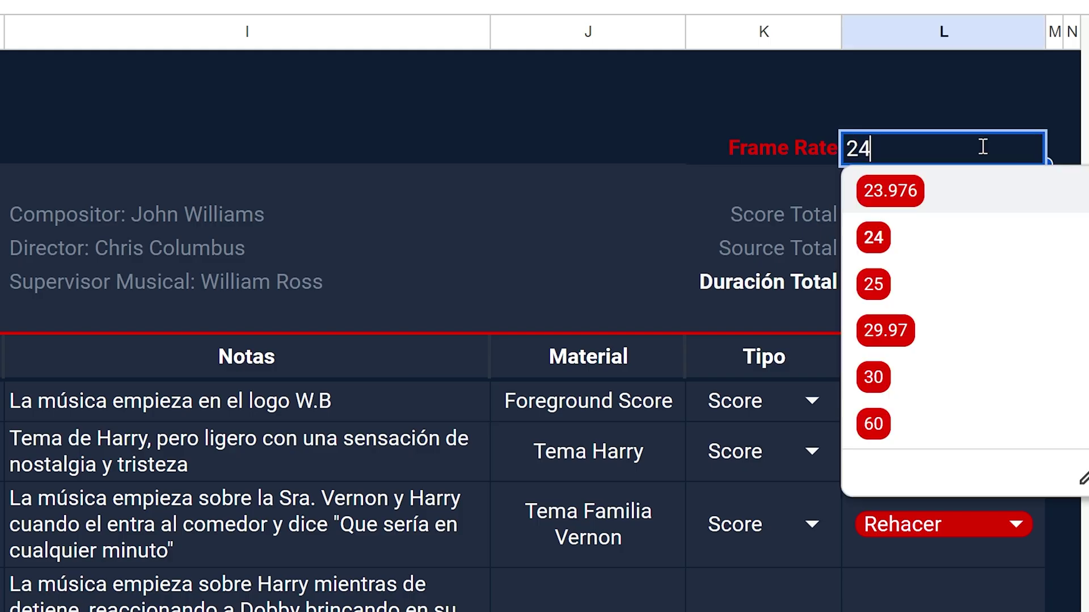
pyautogui.click(885, 285)
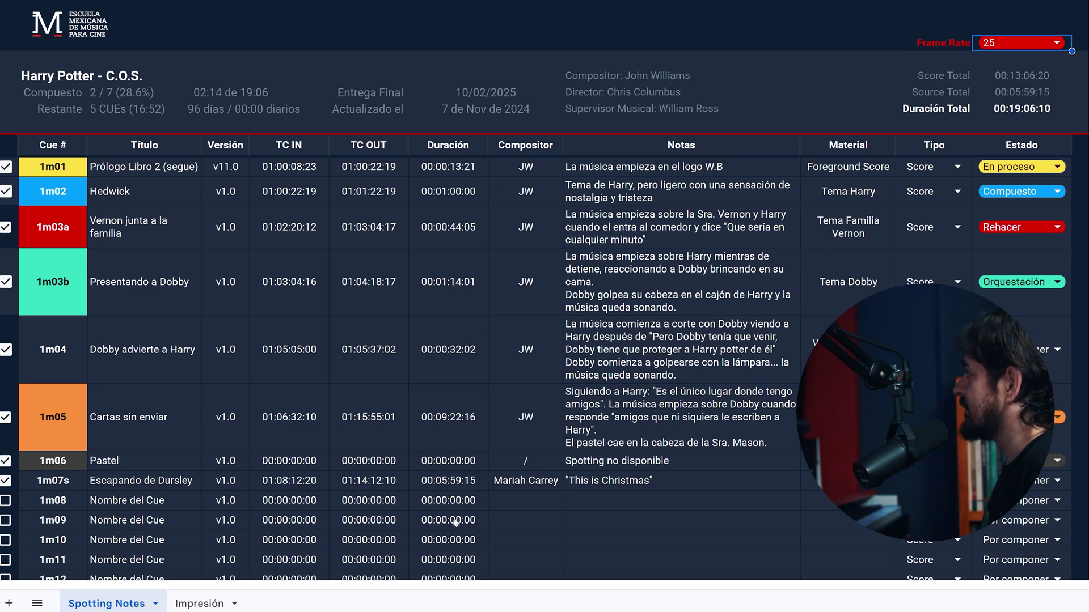
pyautogui.click(1010, 43)
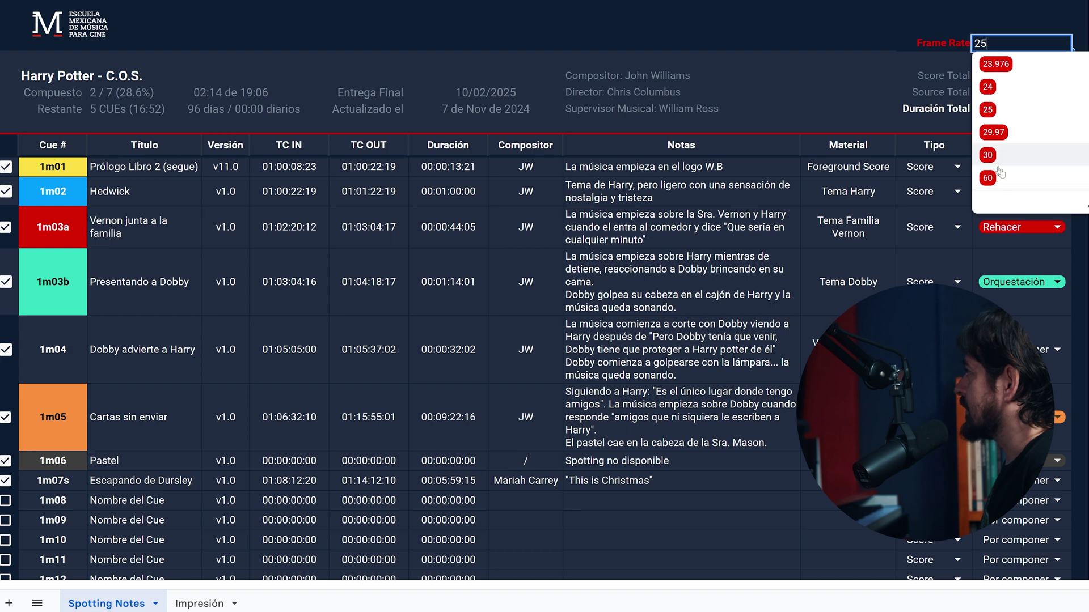
pyautogui.click(1003, 86)
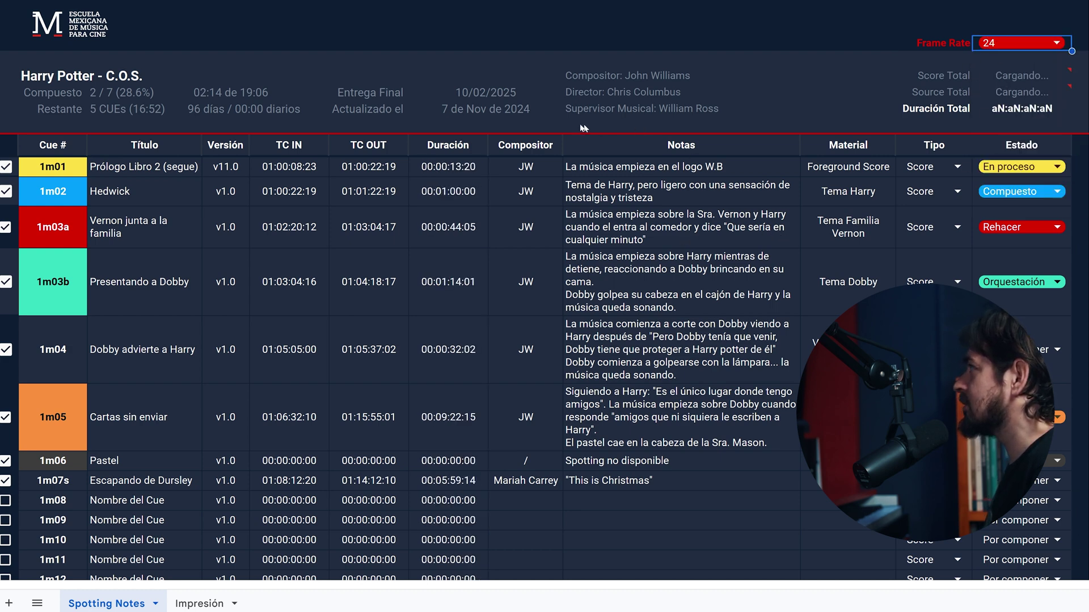
# - Review the header fields for project title, final delivery date, composer and music supervisor, and the first cue number
pyautogui.click(530, 93)
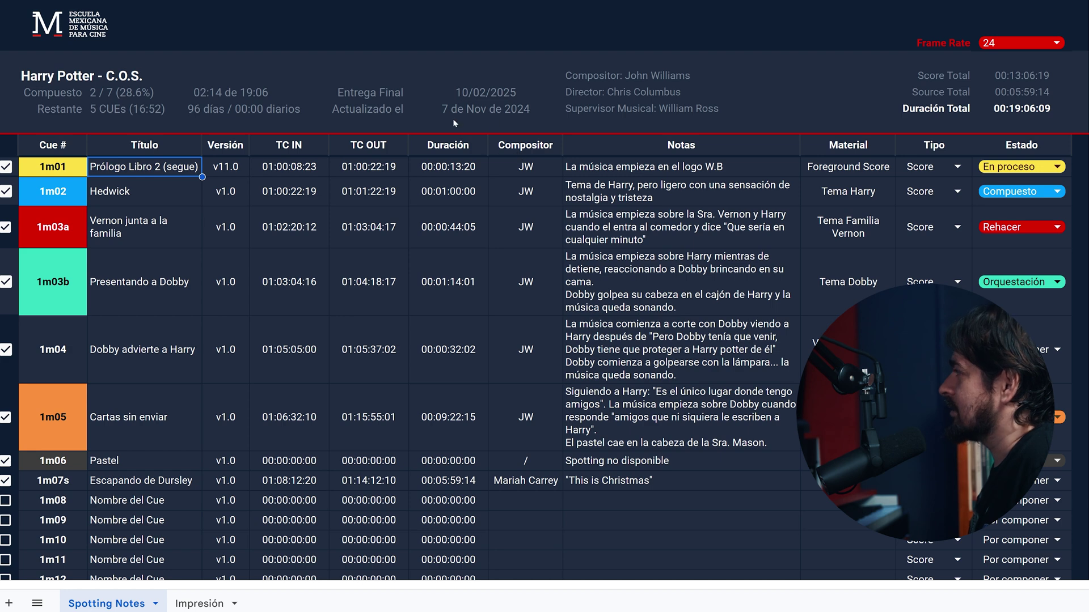
pyautogui.click(67, 80)
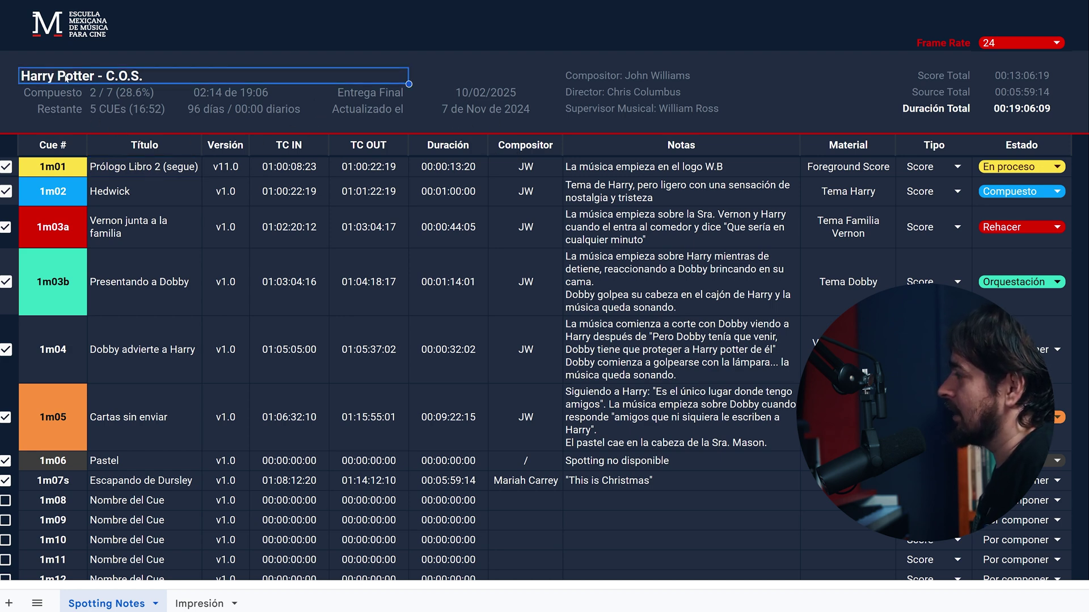
pyautogui.click(481, 96)
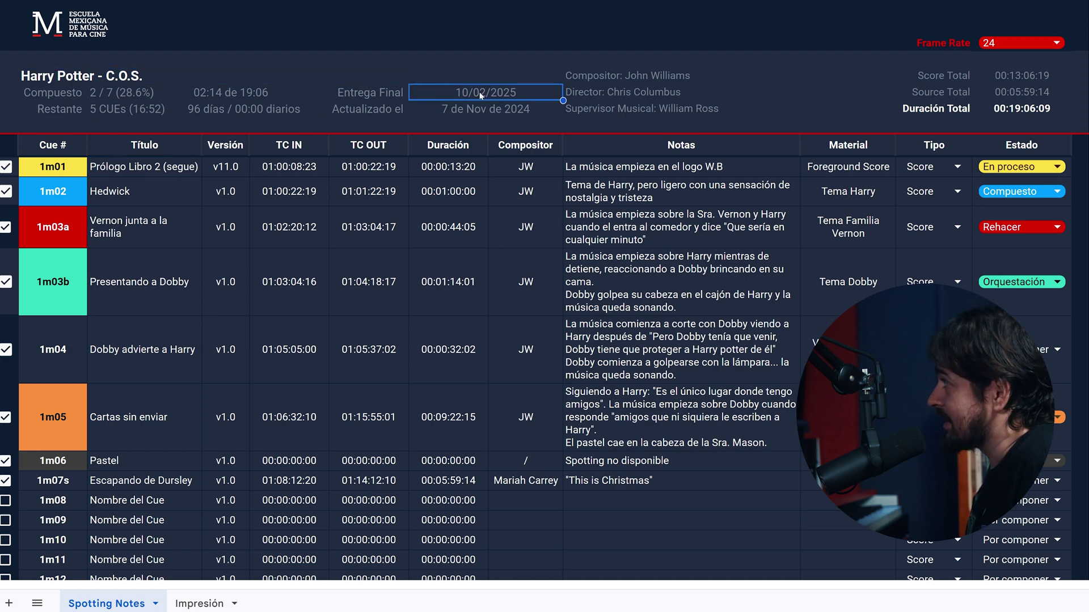
pyautogui.click(620, 82)
pyautogui.click(621, 112)
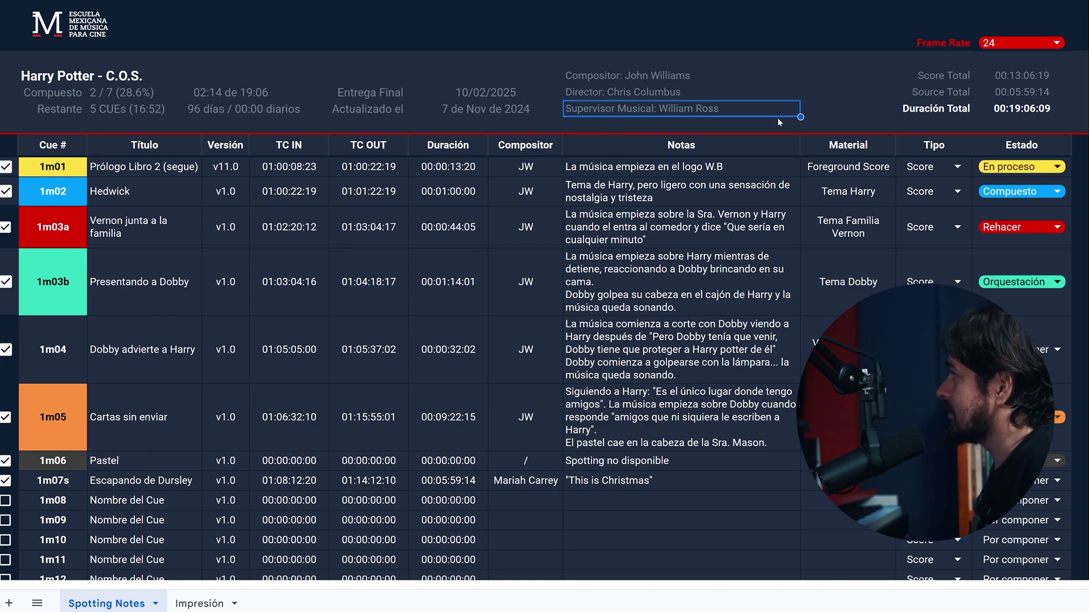
pyautogui.click(49, 166)
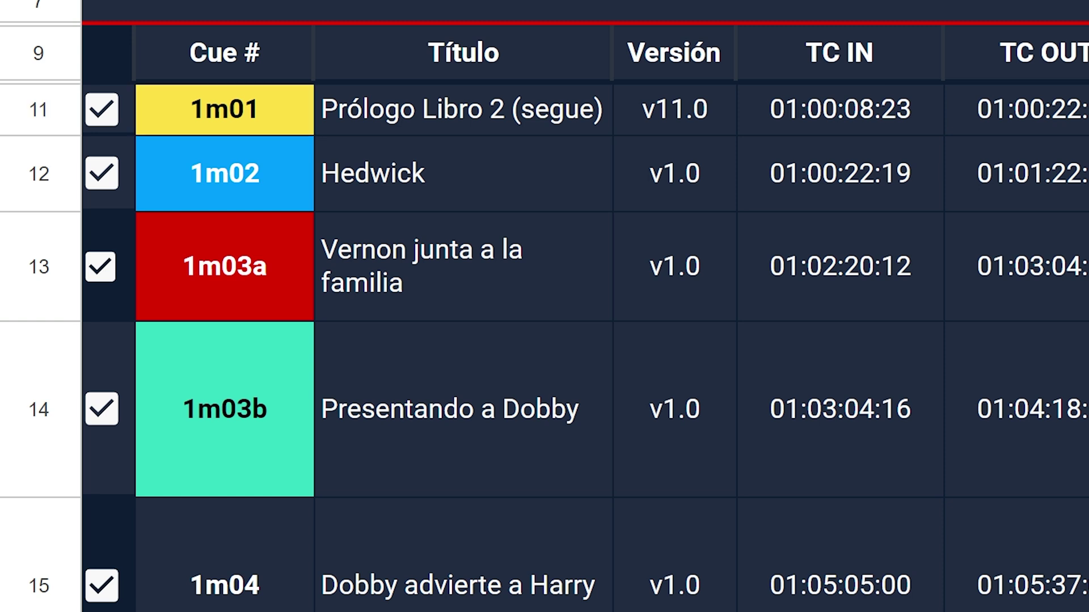
# - Uncheck the boxes of the active cues up to 1m01 and look through the cue list down to 1m74
pyautogui.click(101, 585)
pyautogui.click(102, 409)
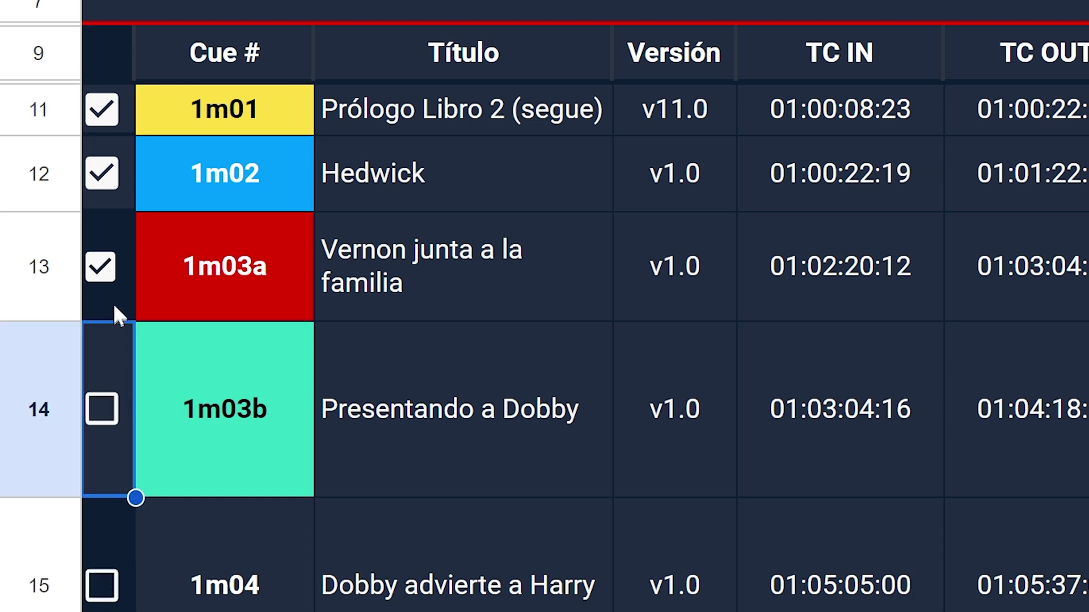
pyautogui.click(101, 266)
pyautogui.click(100, 177)
pyautogui.click(101, 110)
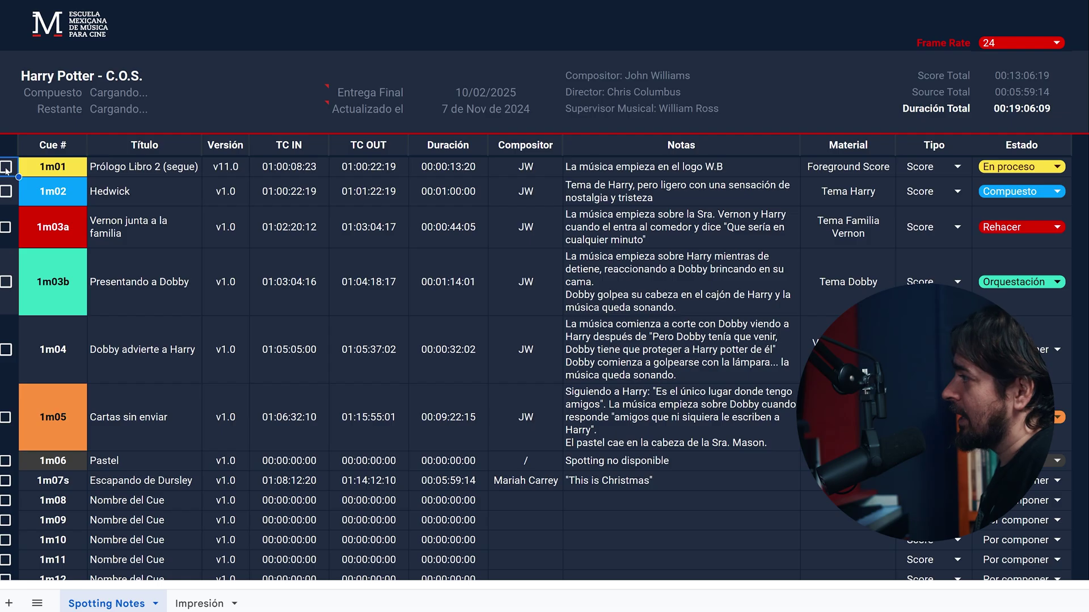
pyautogui.scroll(-15, 159, 337)
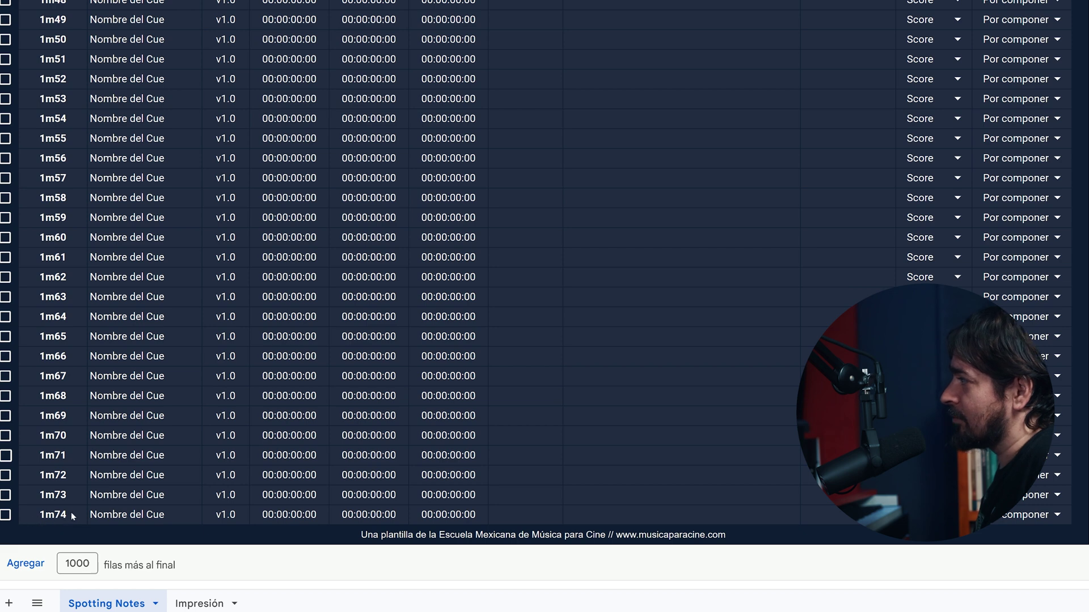
pyautogui.scroll(15, 72, 515)
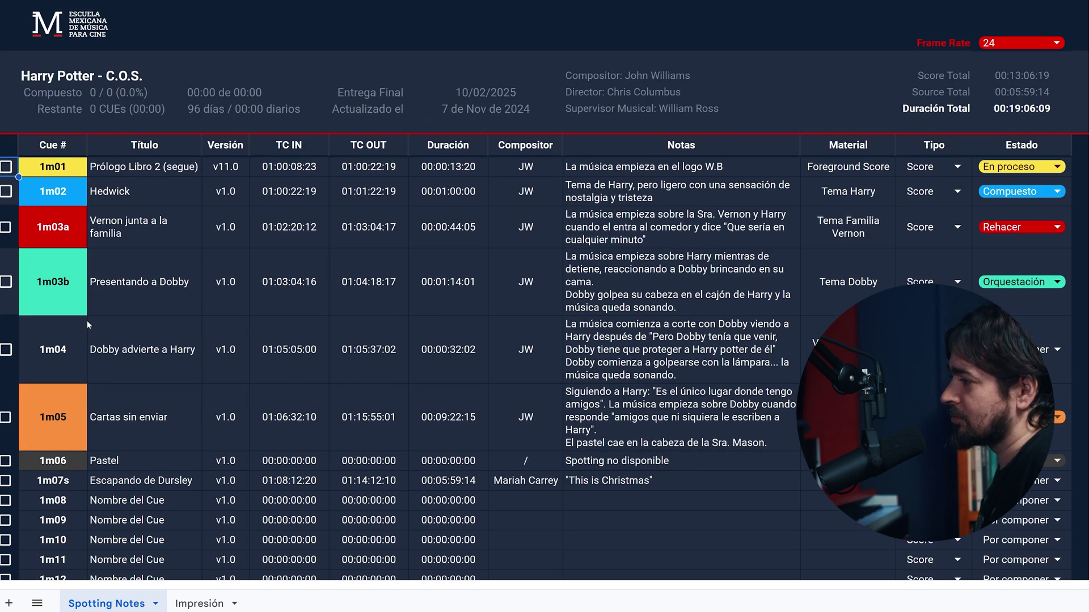
# - Check the boxes of all cues from 1m01 through 1m09 to include them in the progress totals
pyautogui.click(5, 166)
pyautogui.click(6, 191)
pyautogui.click(6, 227)
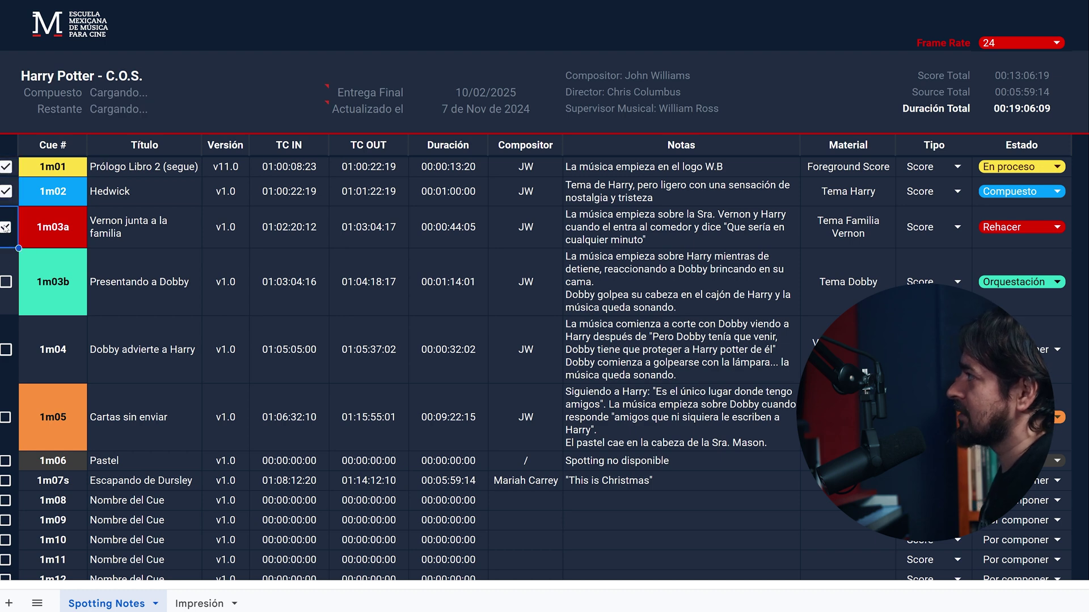
pyautogui.click(6, 282)
pyautogui.click(6, 349)
pyautogui.click(6, 417)
pyautogui.click(5, 461)
pyautogui.click(6, 480)
pyautogui.click(6, 500)
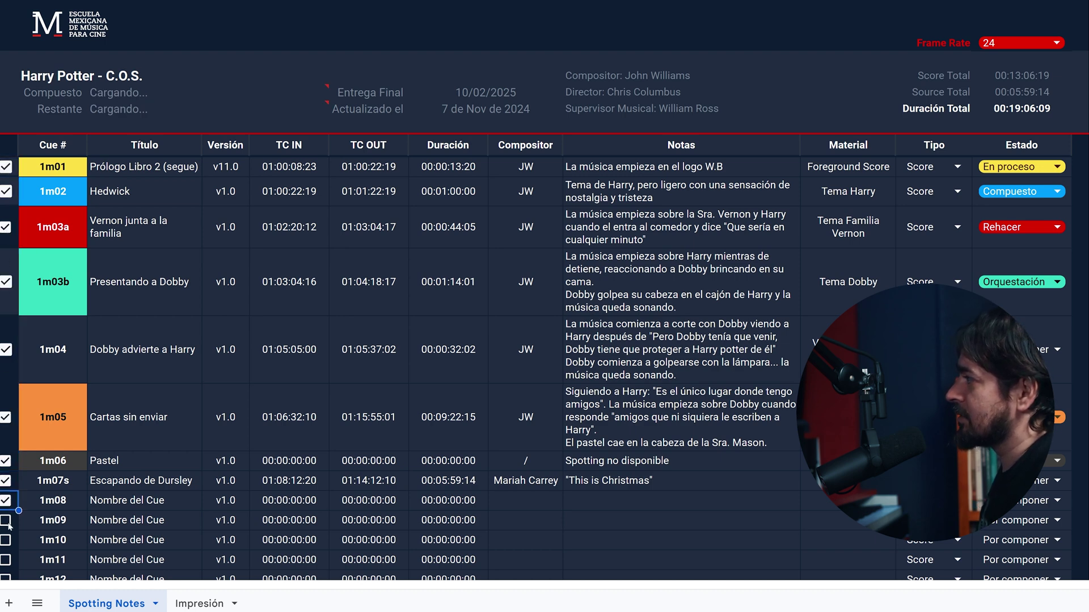
pyautogui.click(6, 521)
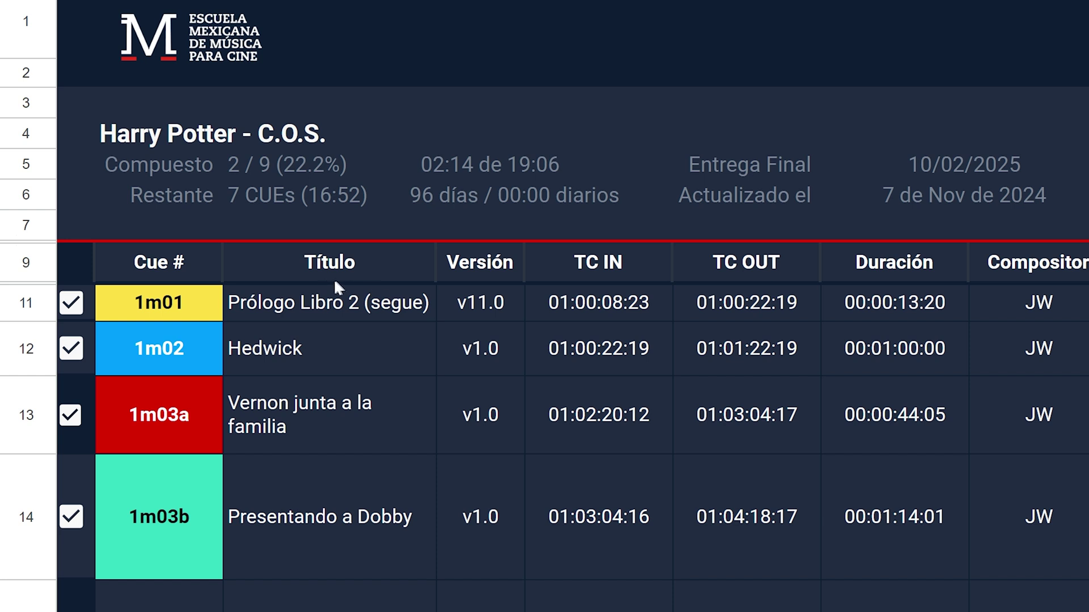
# - Examine the first cues' titles and the version, TC IN, TC OUT and duration of cue 1m01
pyautogui.click(381, 301)
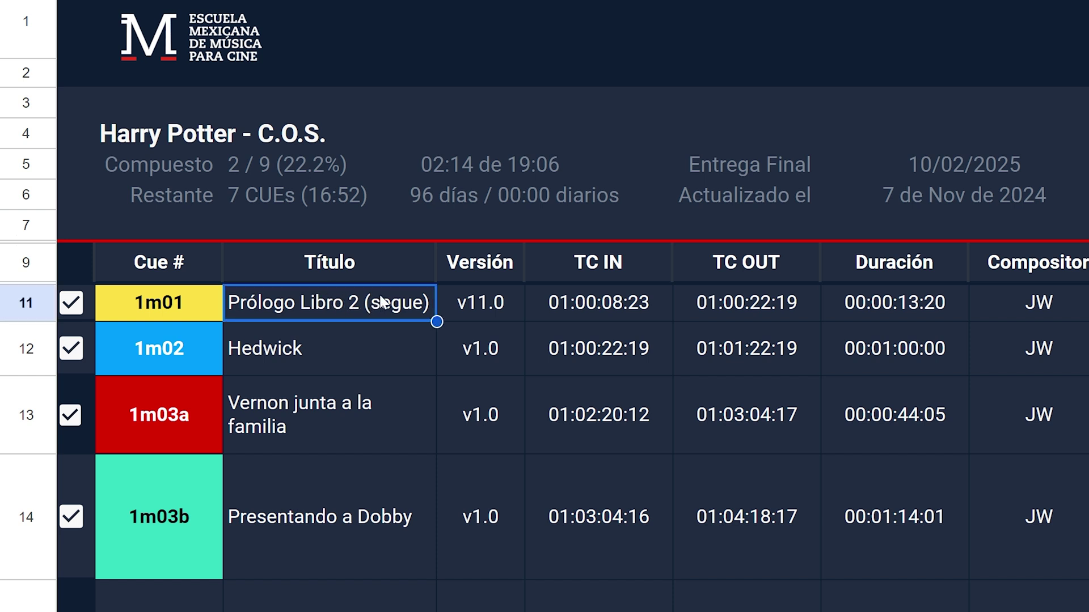
pyautogui.click(363, 354)
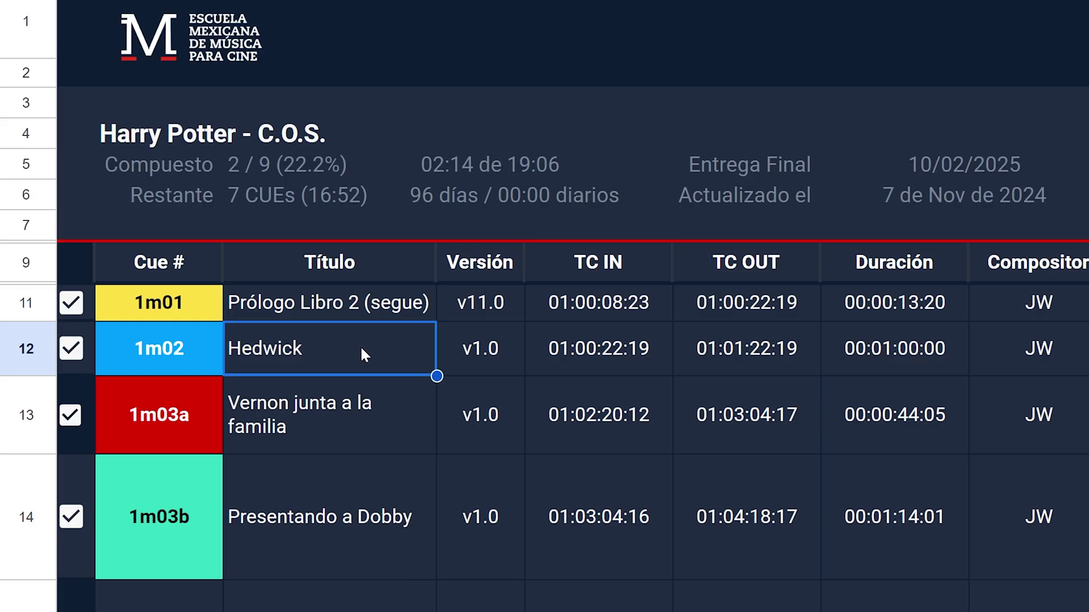
pyautogui.click(495, 308)
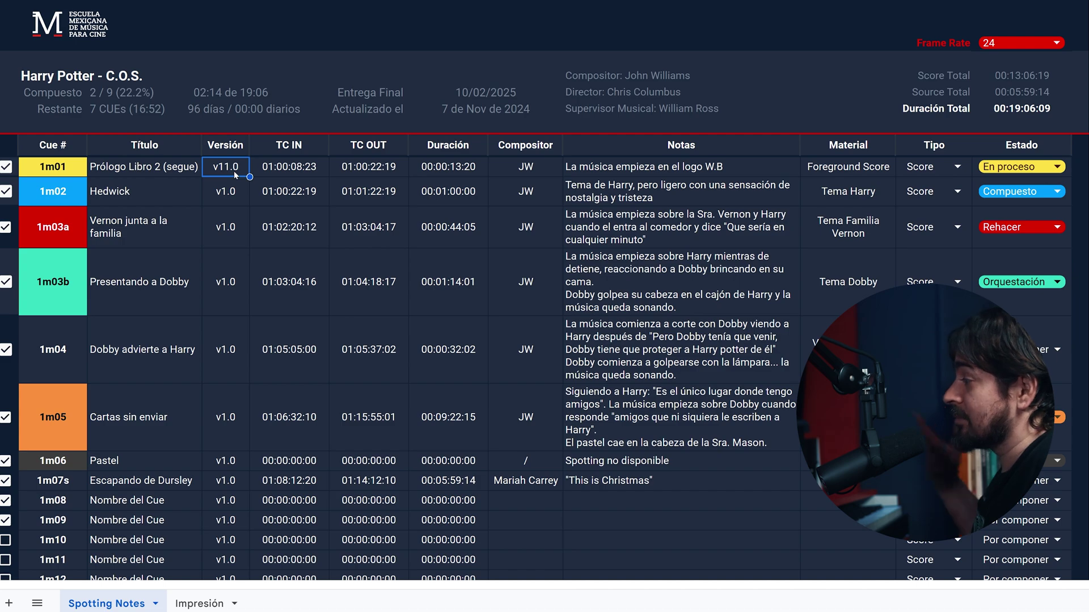
pyautogui.click(291, 166)
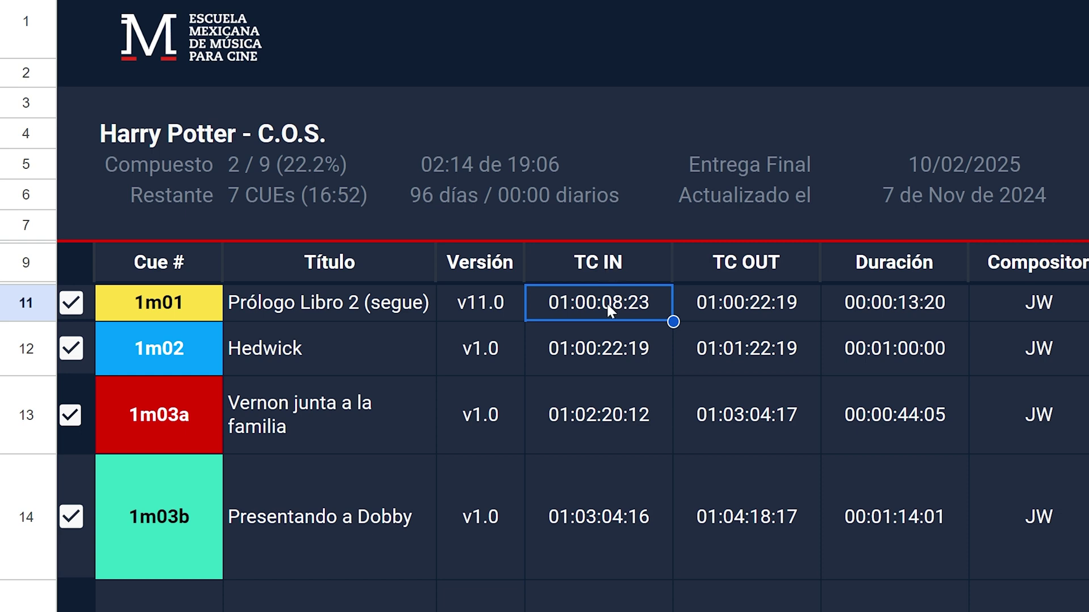
pyautogui.click(729, 305)
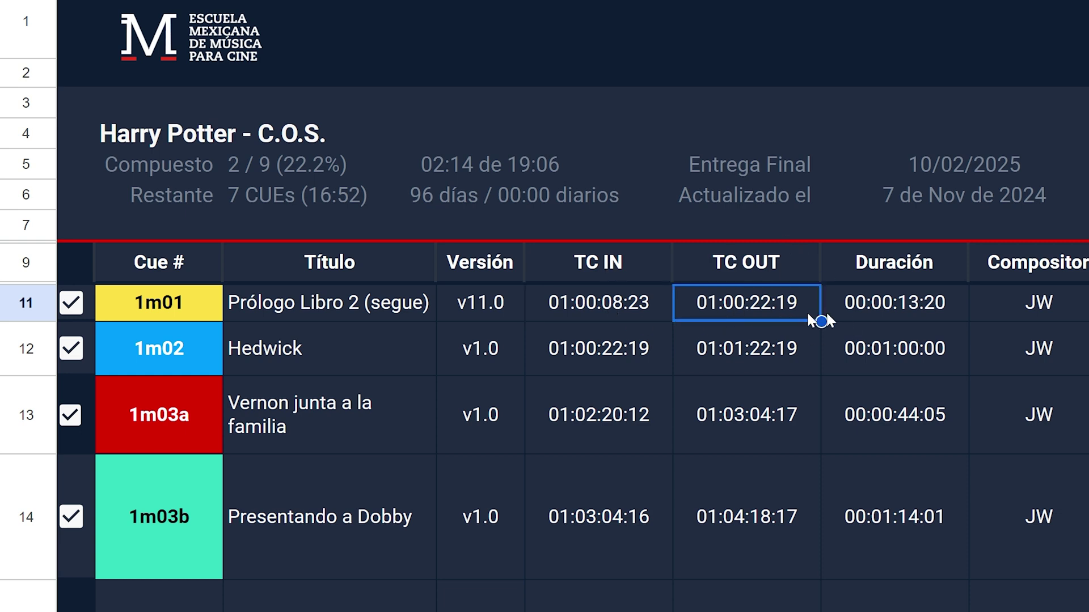
pyautogui.click(886, 315)
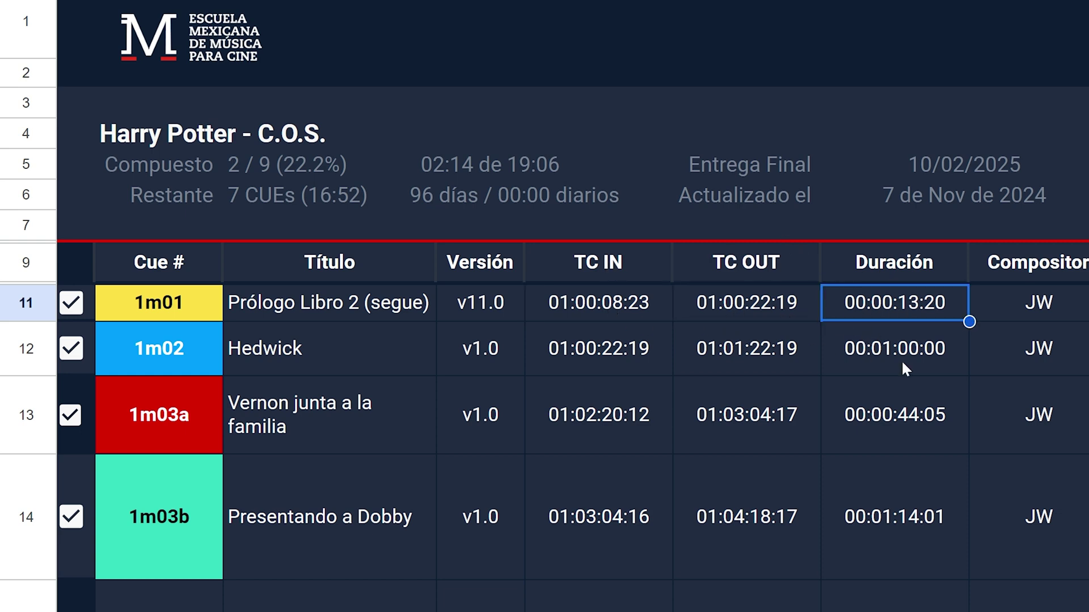
# - Set the TC OUT of cue 1m01 to 01:00:25:19
pyautogui.doubleClick(760, 311)
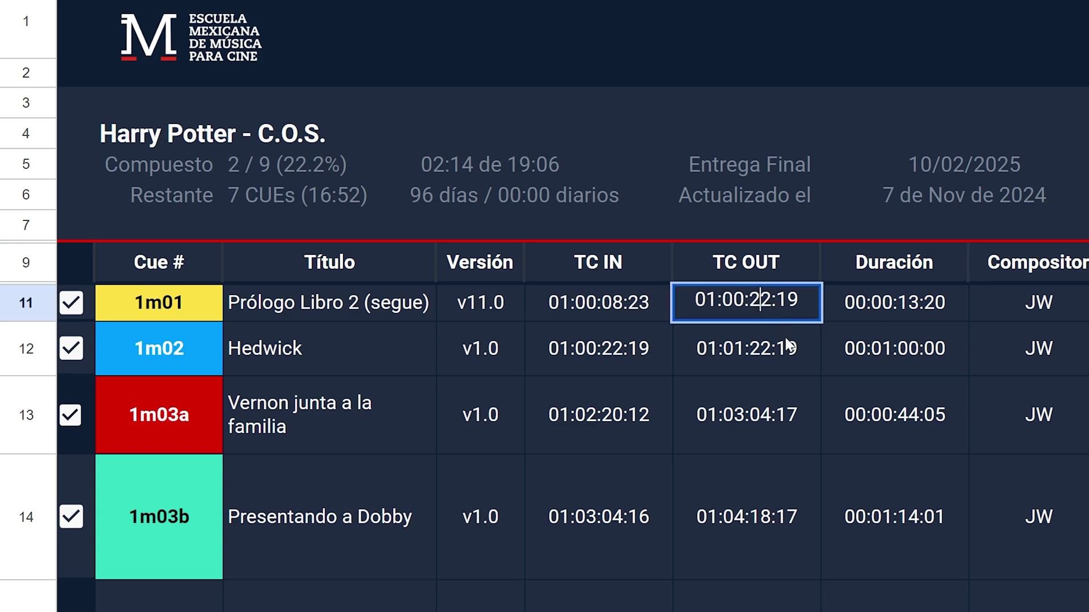
pyautogui.press('Delete')
pyautogui.write('5')
pyautogui.press('Return')
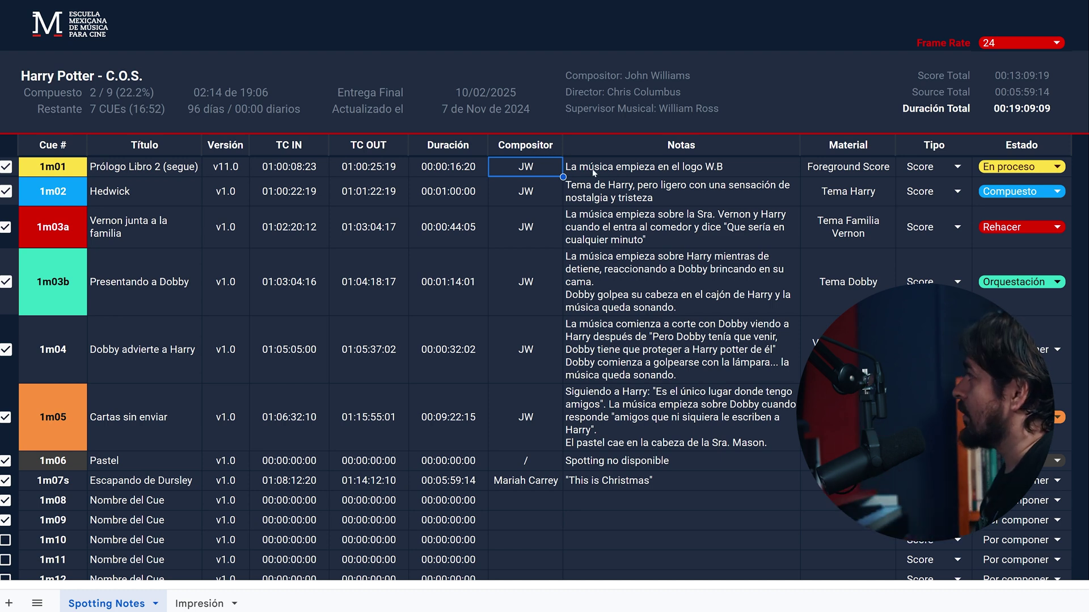
# - Examine the notes and material entries of cues 1m01 and 1m02
pyautogui.press('Right')
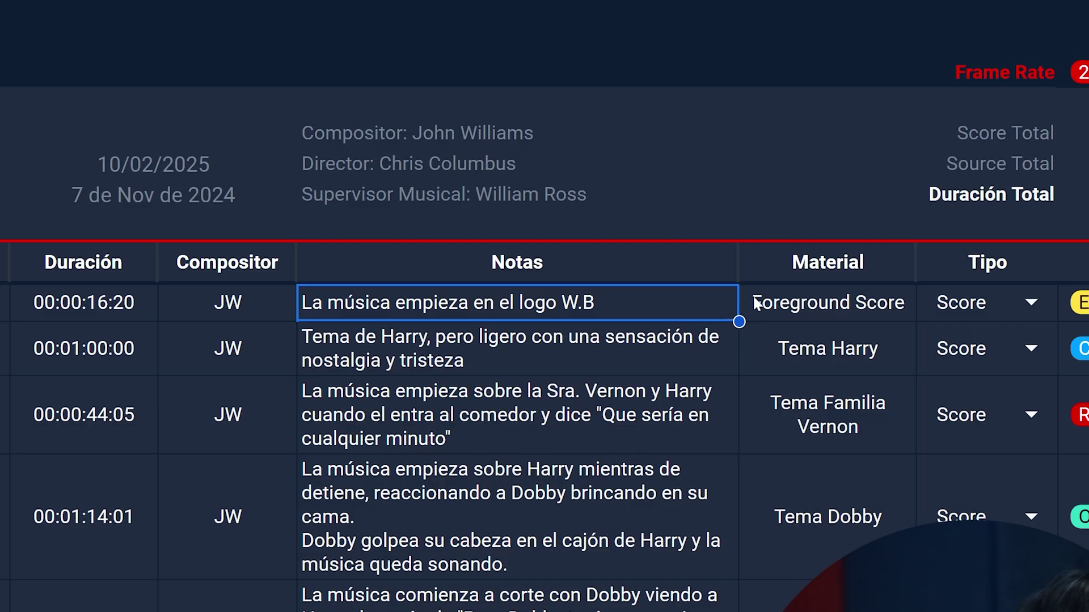
pyautogui.click(755, 303)
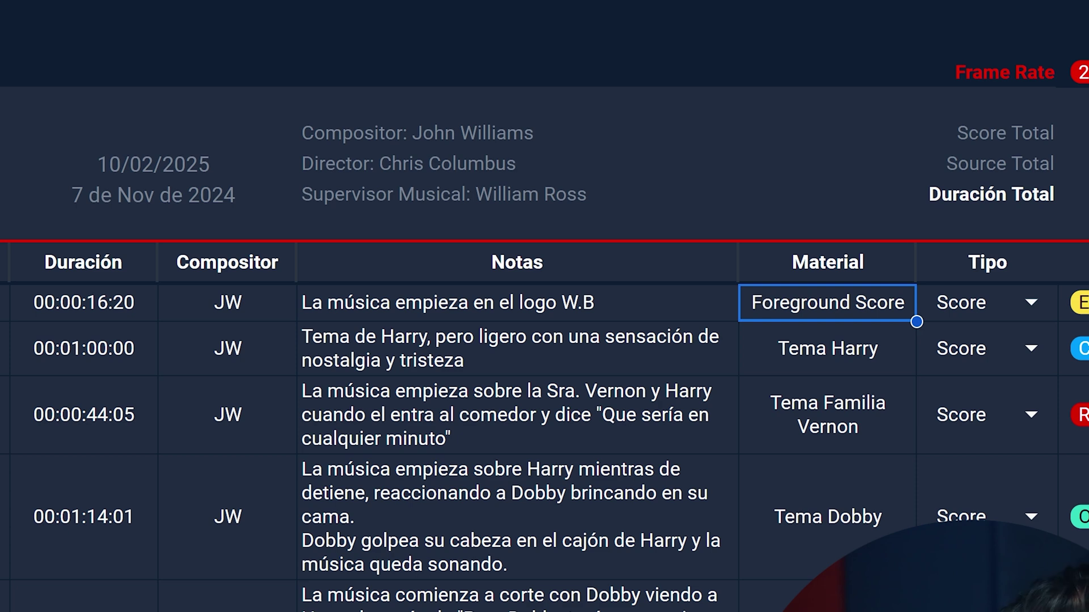
pyautogui.click(837, 357)
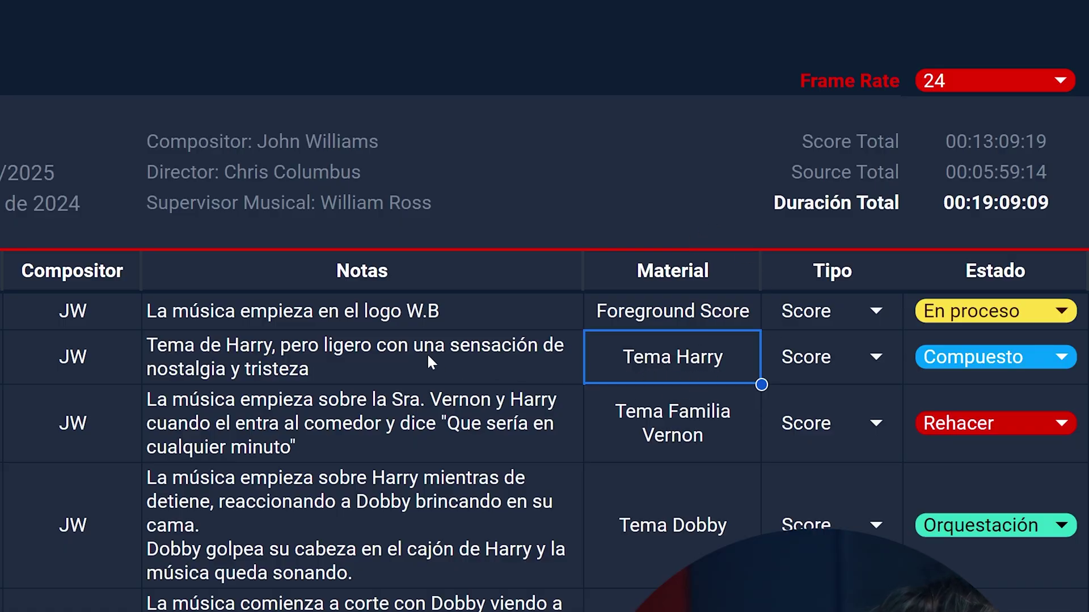
pyautogui.click(357, 380)
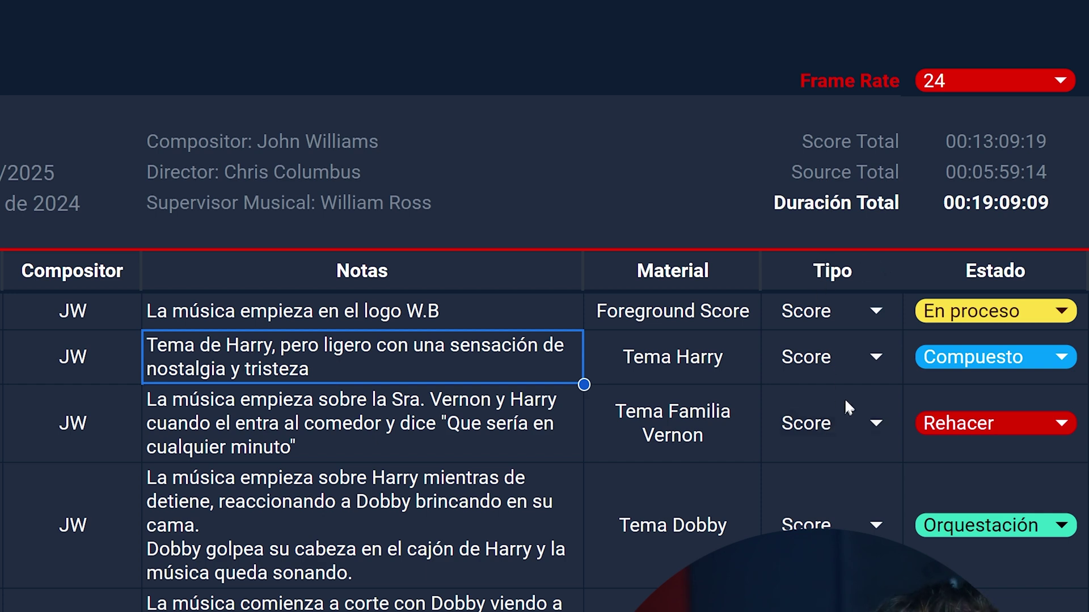
# - Switch the type of the Hedwick cue between Score and Source, leaving it on Source
pyautogui.click(871, 356)
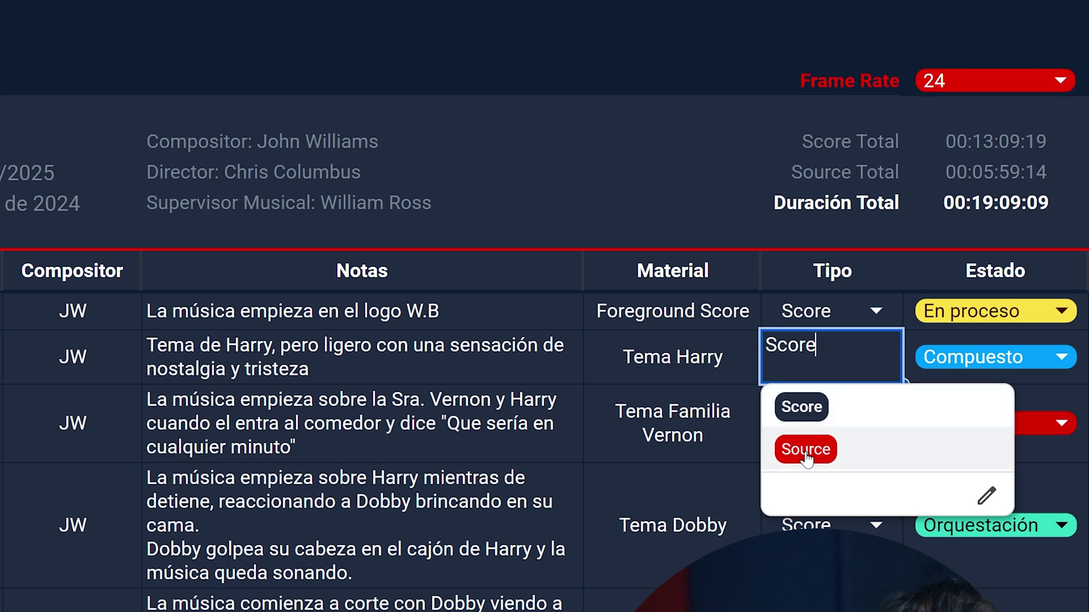
pyautogui.click(796, 413)
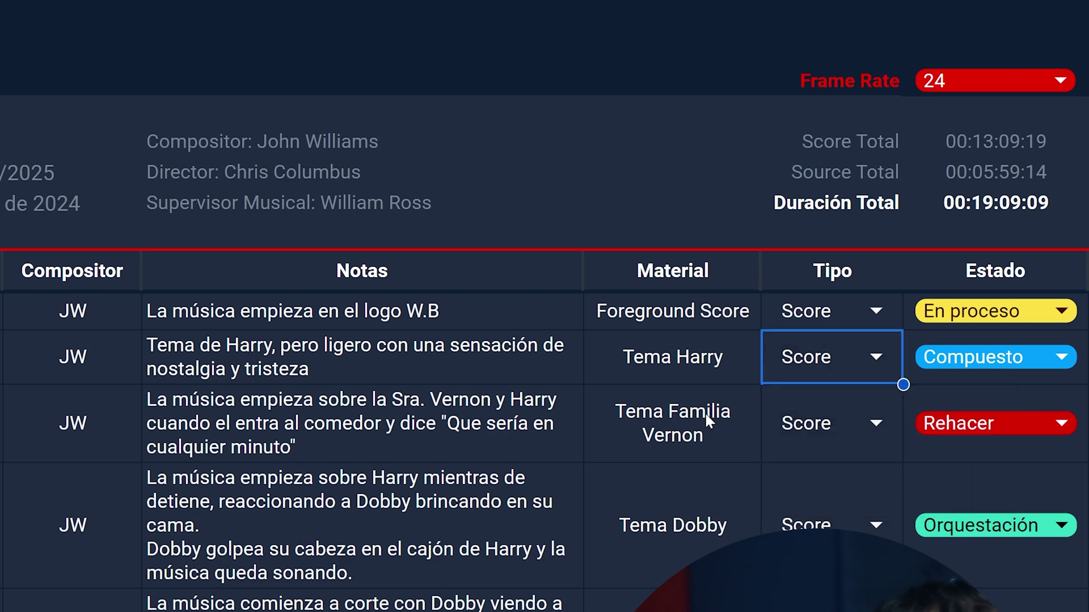
pyautogui.click(875, 355)
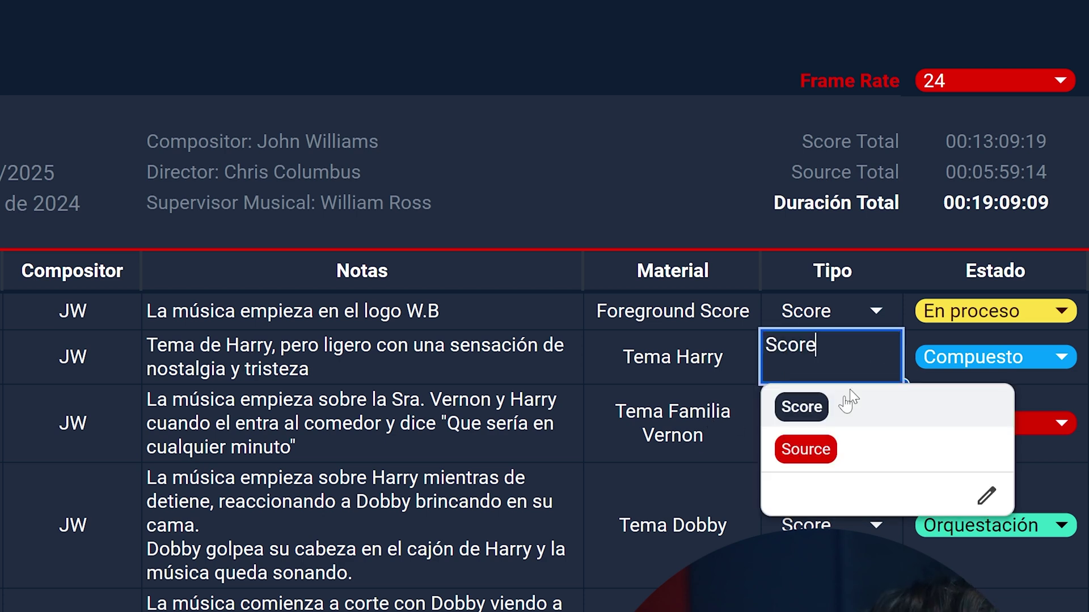
pyautogui.click(800, 450)
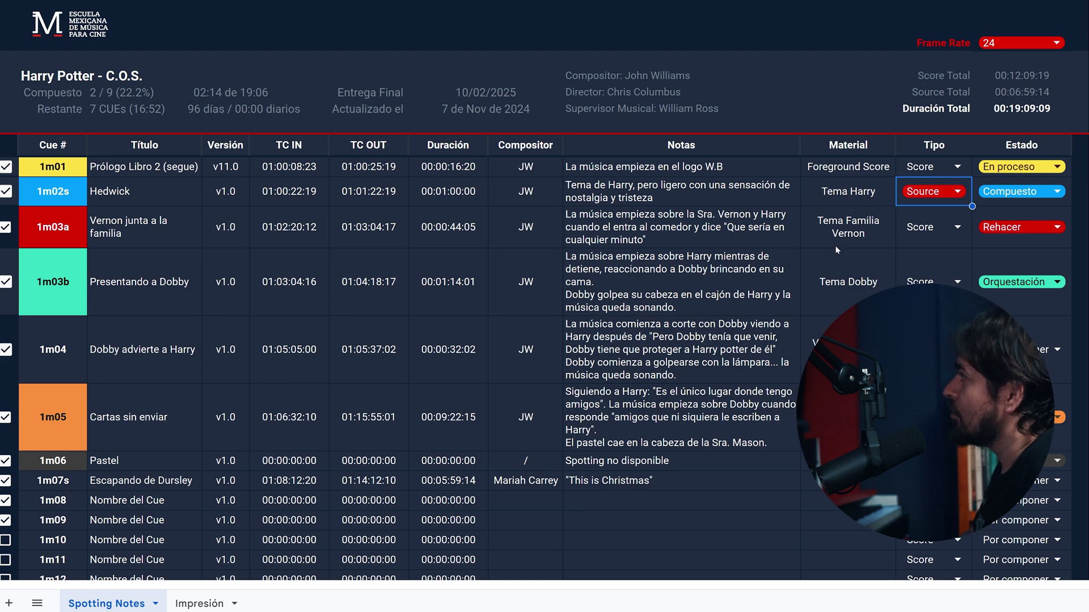
pyautogui.click(945, 192)
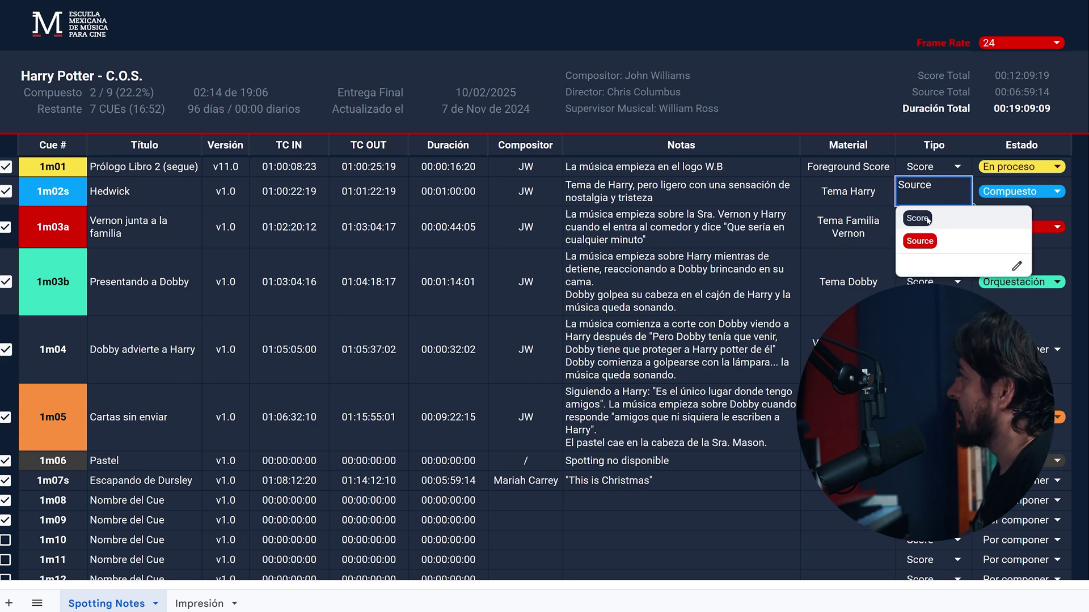
pyautogui.click(917, 219)
pyautogui.click(956, 193)
pyautogui.click(924, 241)
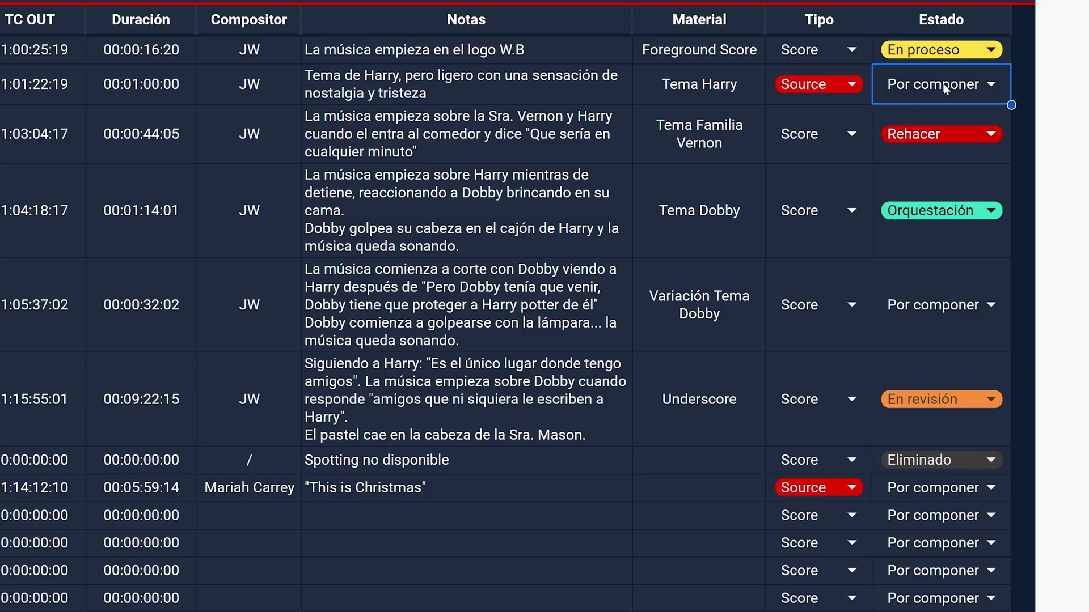
# - Change the status of the Hedwick cue to En proceso, and from that to Rehacer
pyautogui.click(991, 85)
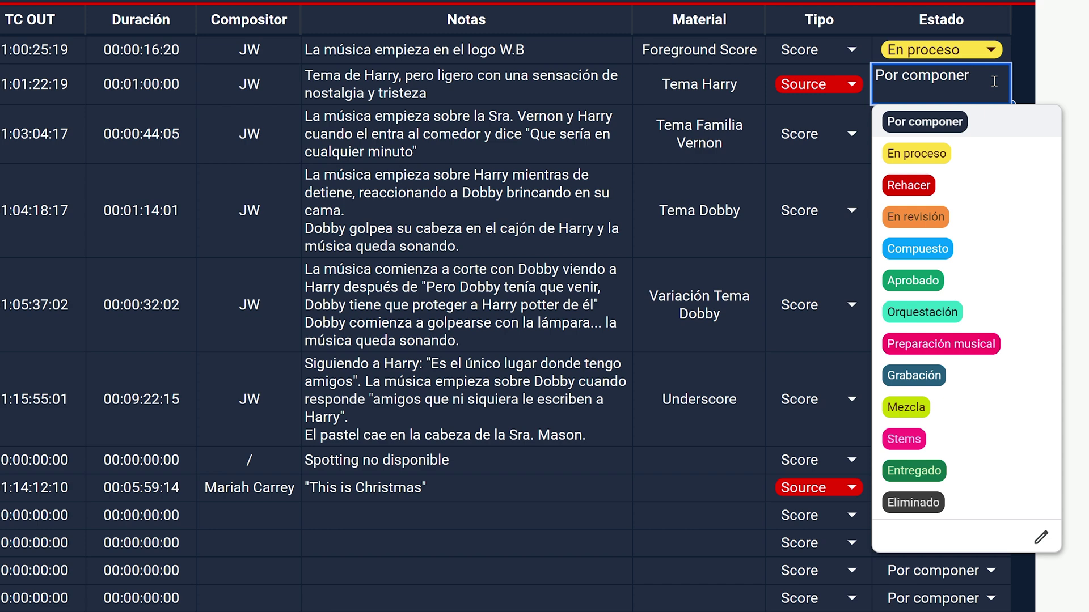
pyautogui.click(689, 88)
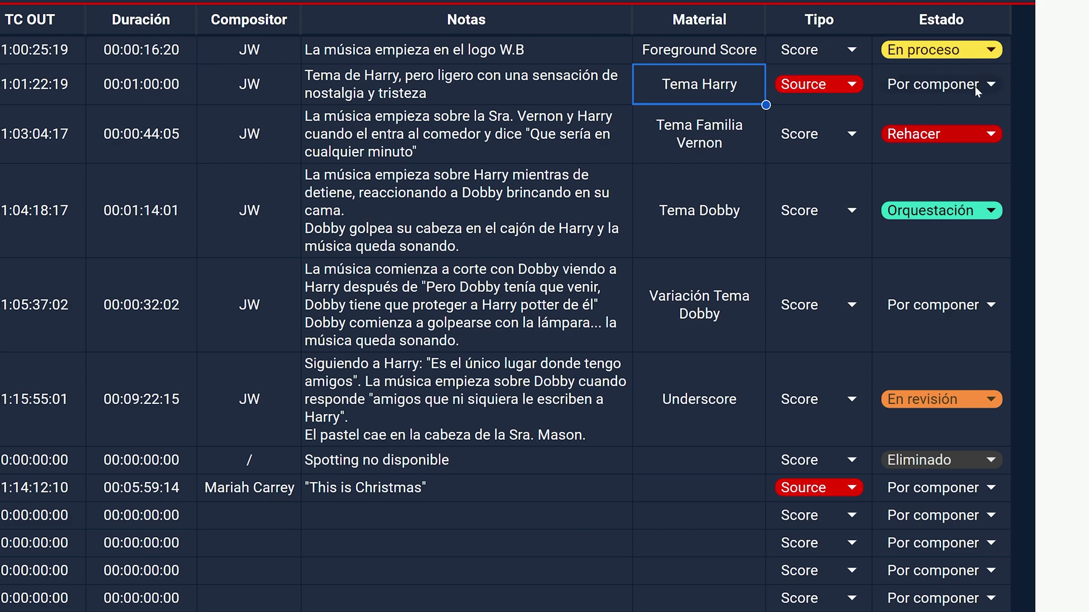
pyautogui.click(993, 86)
pyautogui.click(916, 157)
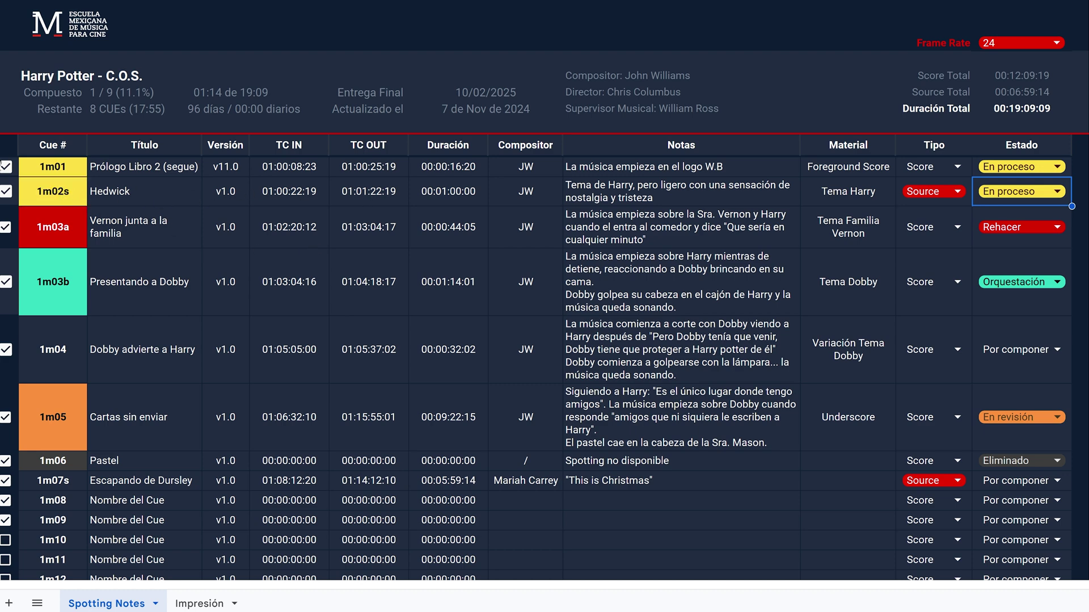
pyautogui.click(1028, 199)
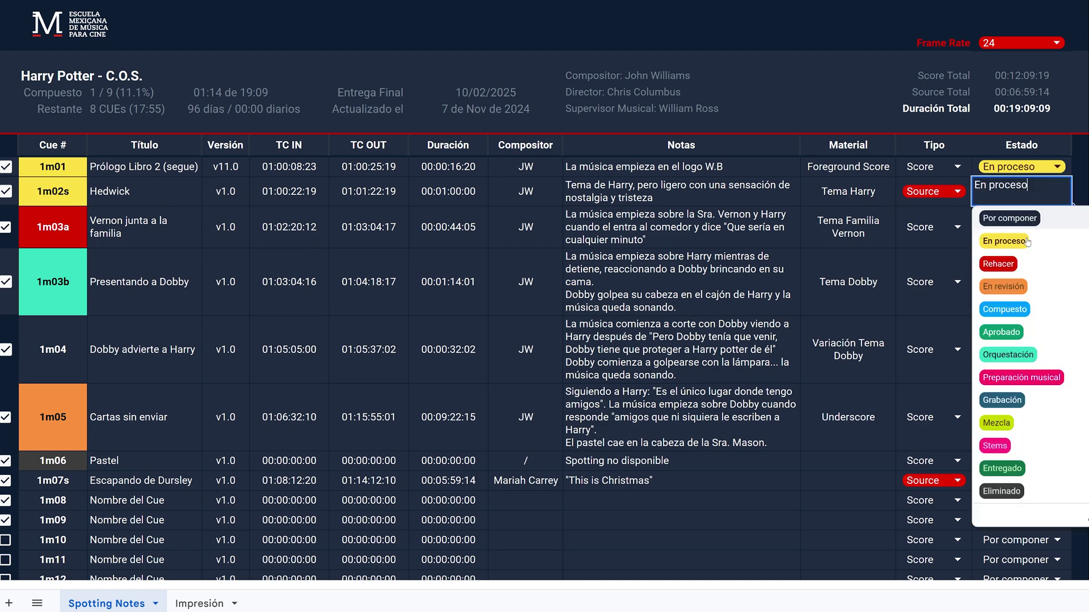
pyautogui.click(998, 264)
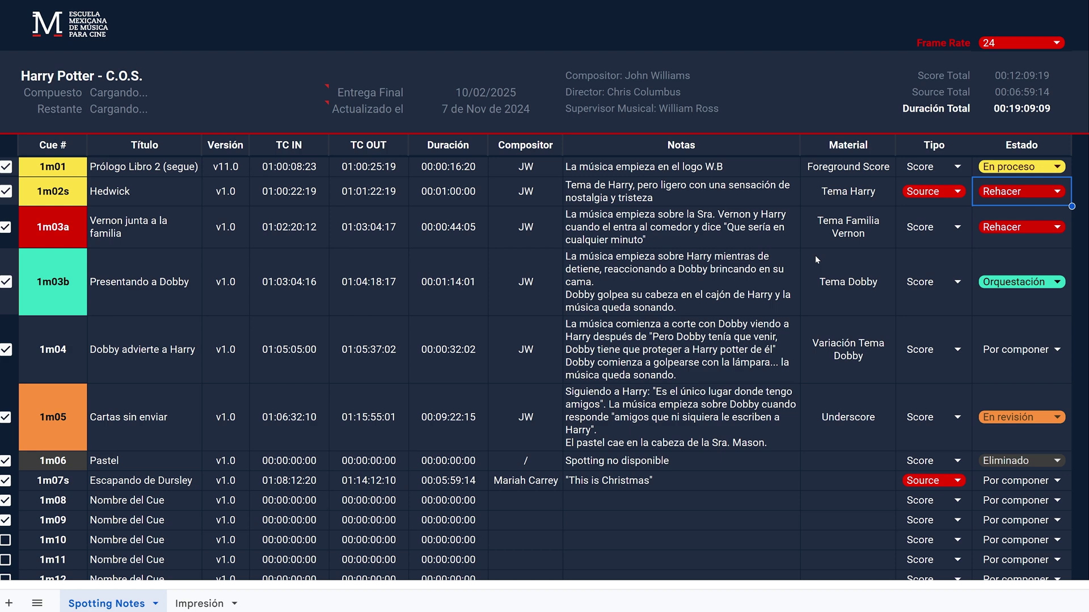
# - Set the type of the Hedwick cue to Score
pyautogui.click(935, 193)
pyautogui.click(984, 215)
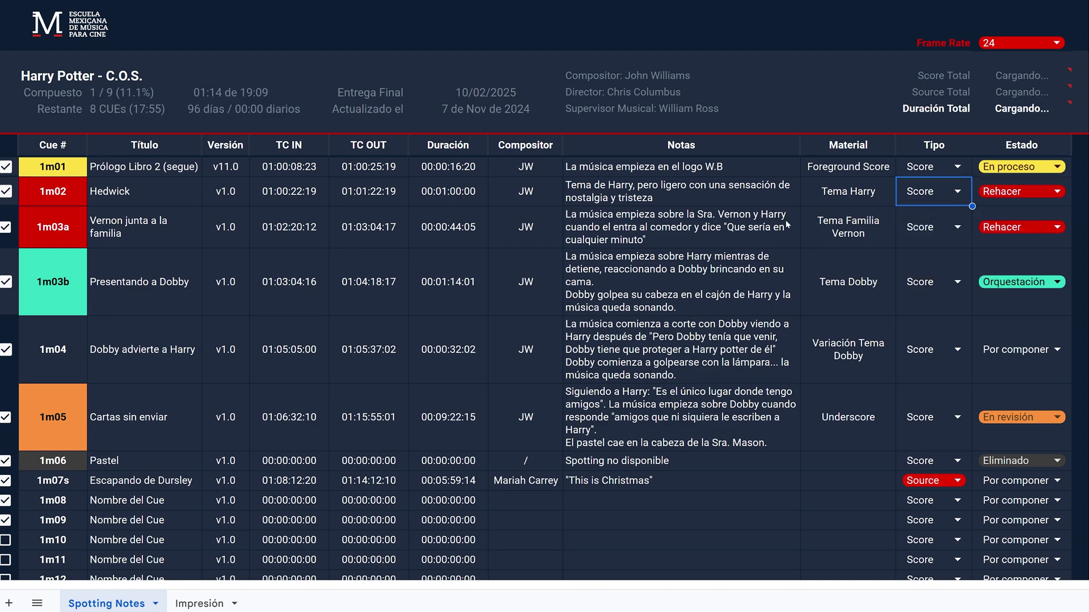
pyautogui.click(817, 227)
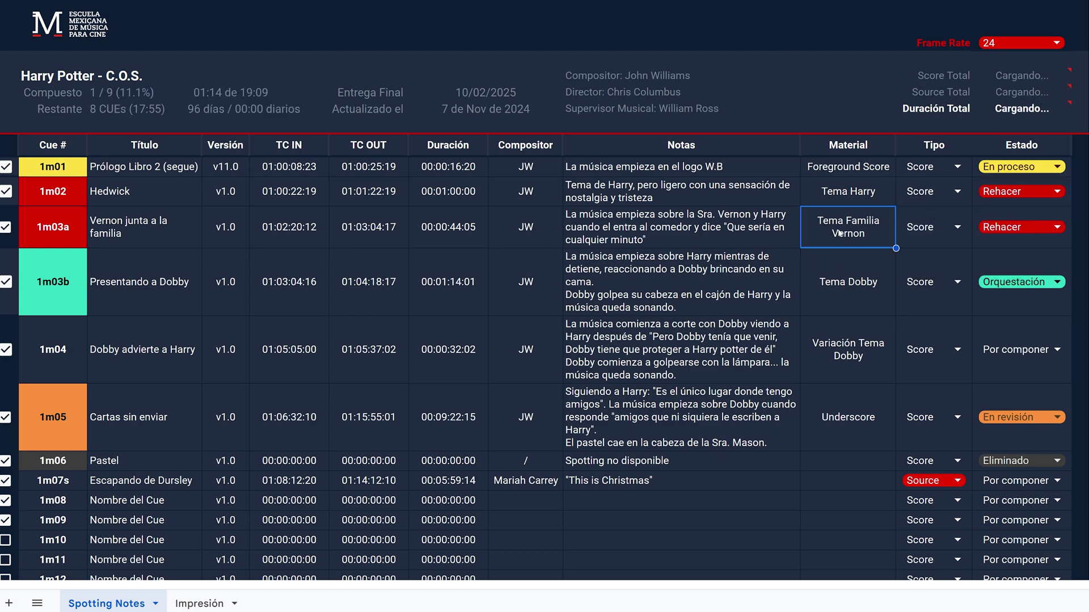
# - Advance the status of the Hedwick cue through En revisión to Compuesto
pyautogui.click(1057, 195)
pyautogui.click(1003, 286)
pyautogui.click(1057, 191)
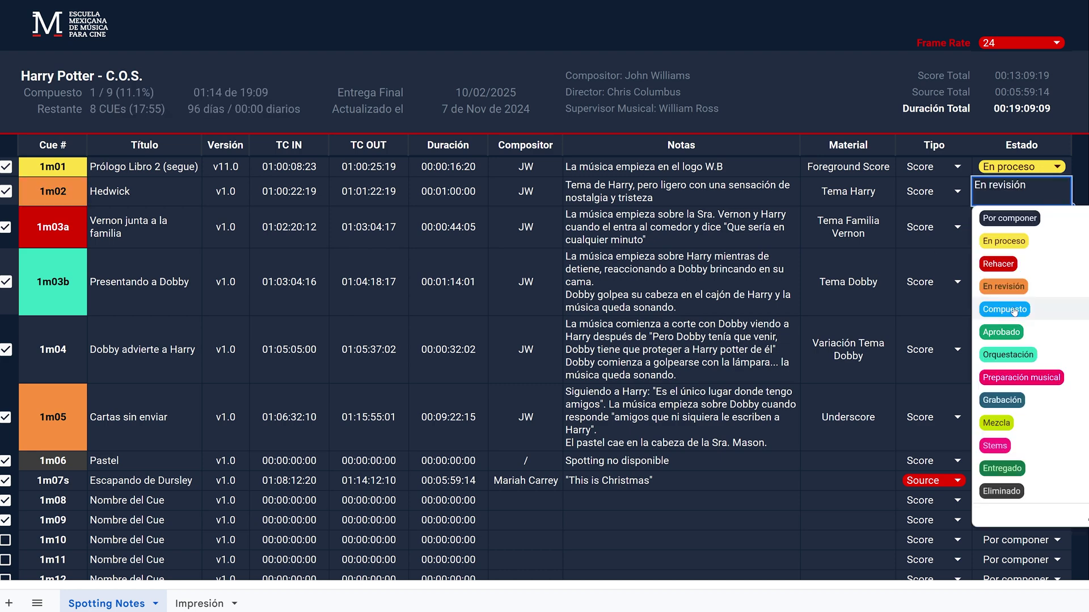
pyautogui.click(1004, 309)
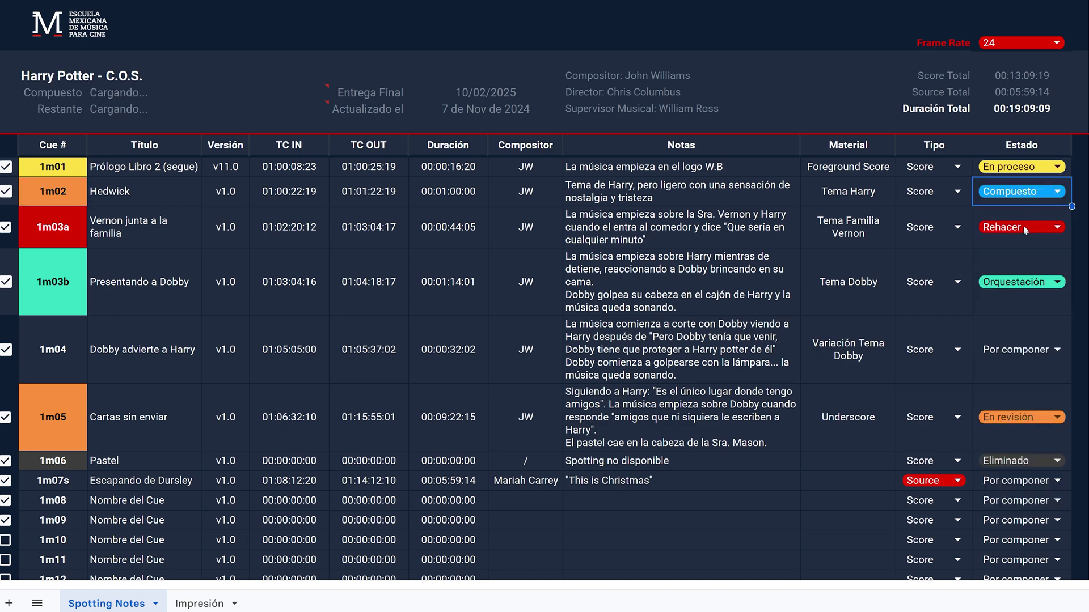
pyautogui.click(169, 220)
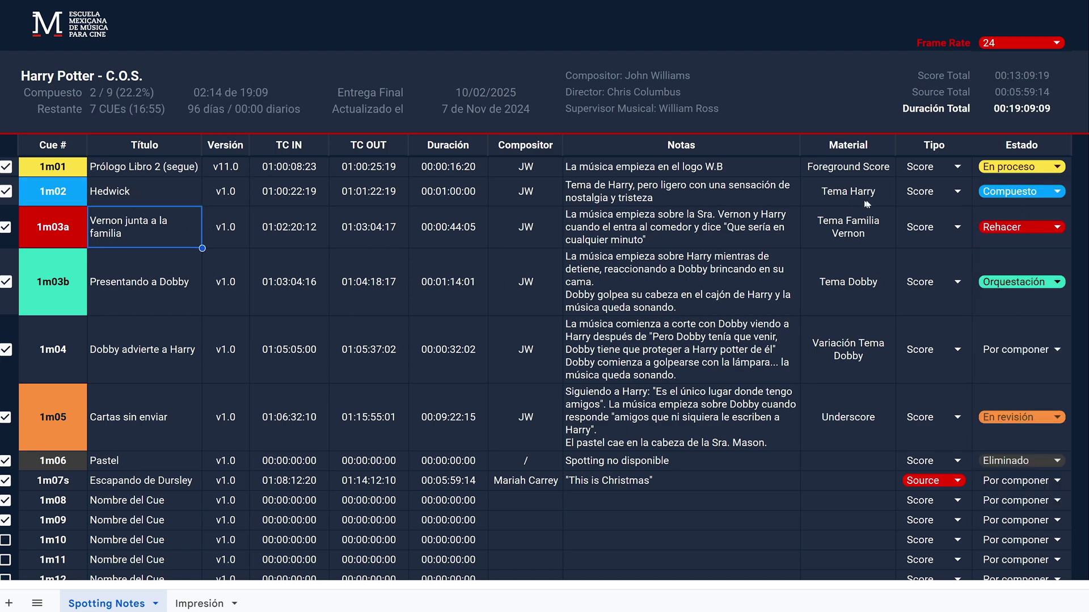
# - Switch the status of the Hedwick cue to Aprobado and from that to Eliminado
pyautogui.click(1051, 192)
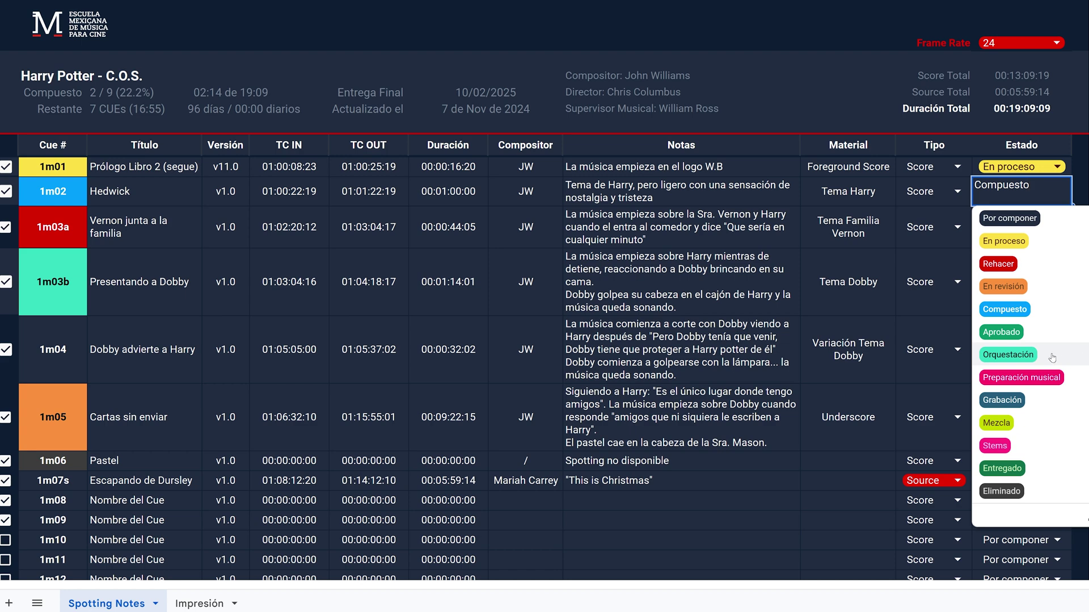
pyautogui.click(1013, 339)
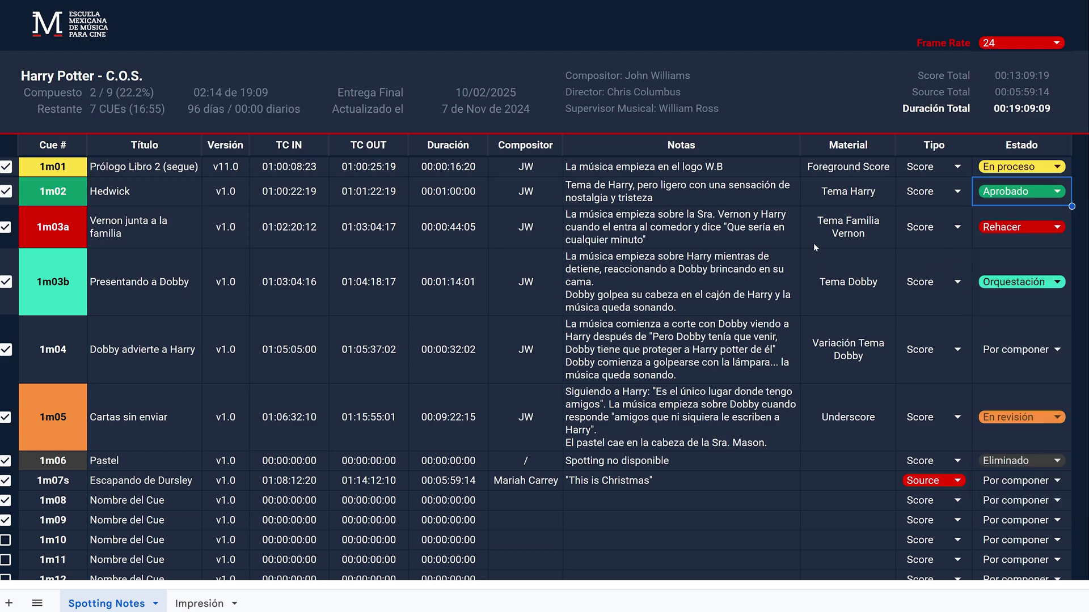
pyautogui.click(1057, 191)
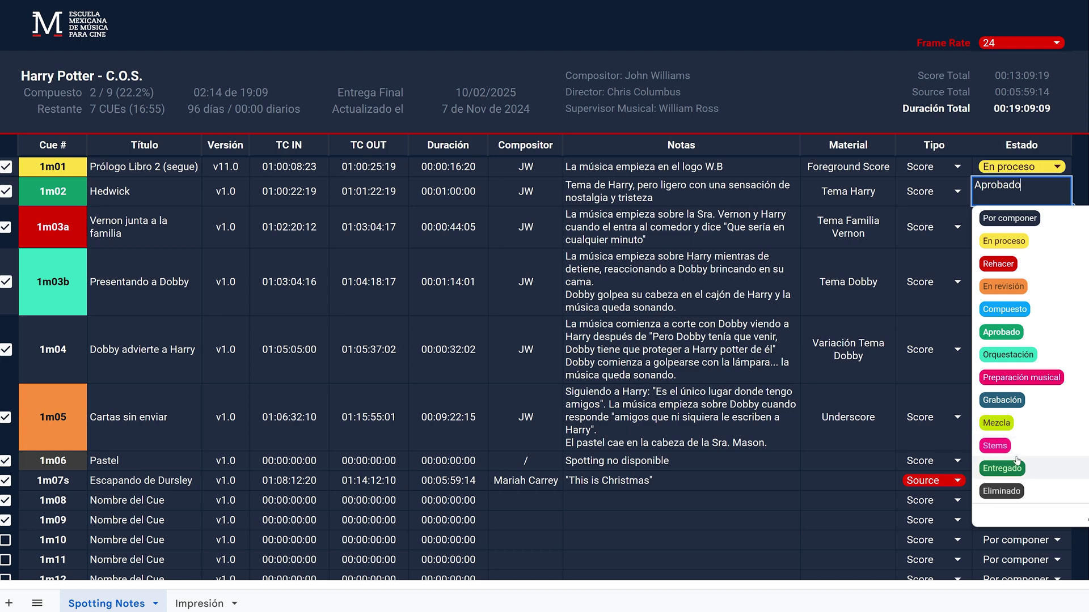
pyautogui.click(1002, 491)
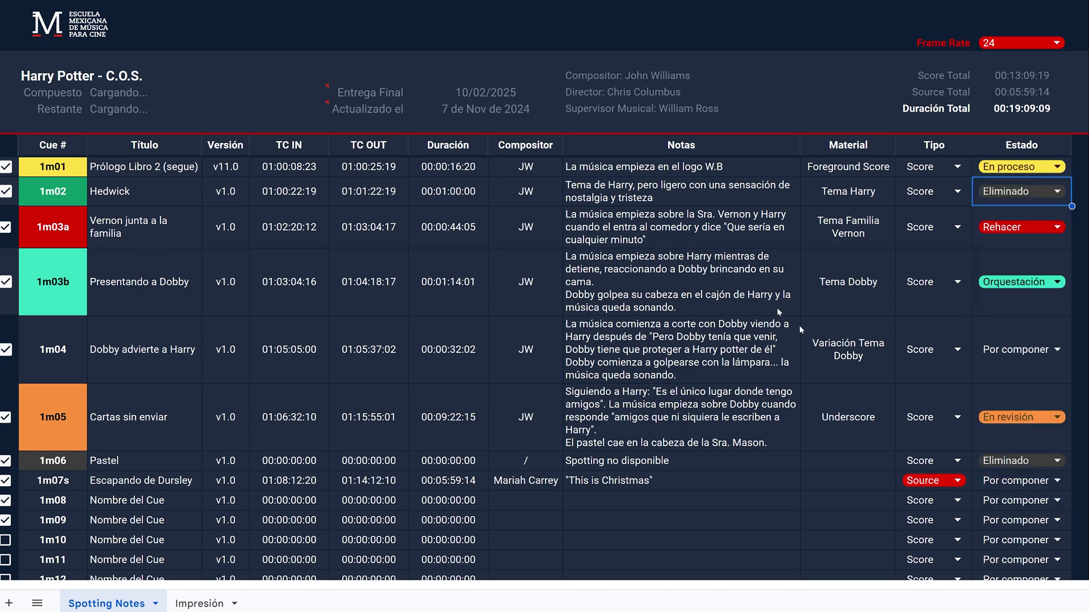
pyautogui.click(675, 231)
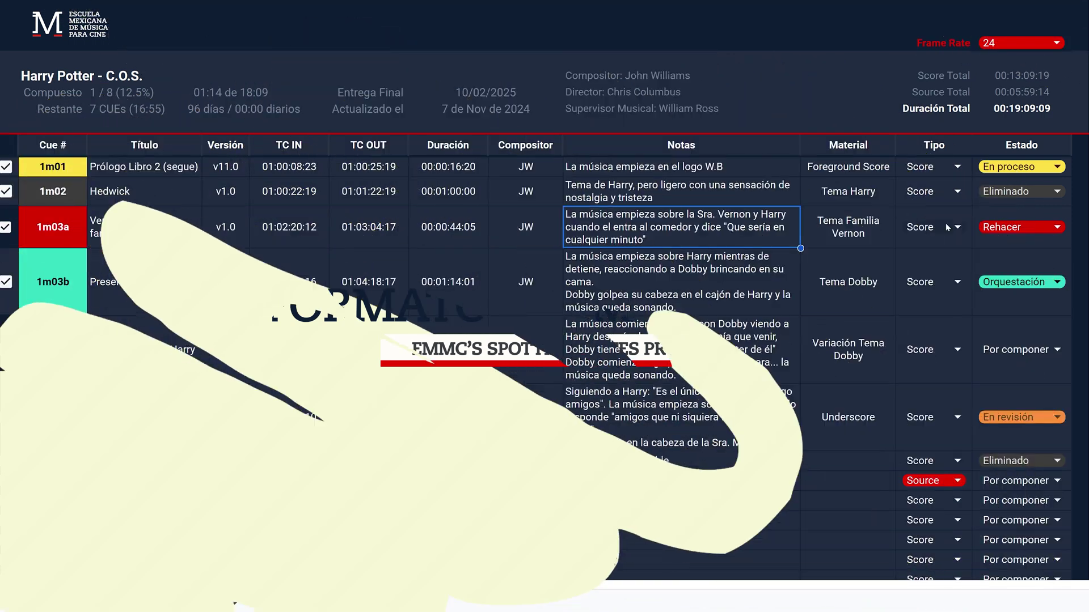
# - Set the status of the Hedwick cue to Rehacer and that of cue 1m03a to Eliminado
pyautogui.click(1055, 191)
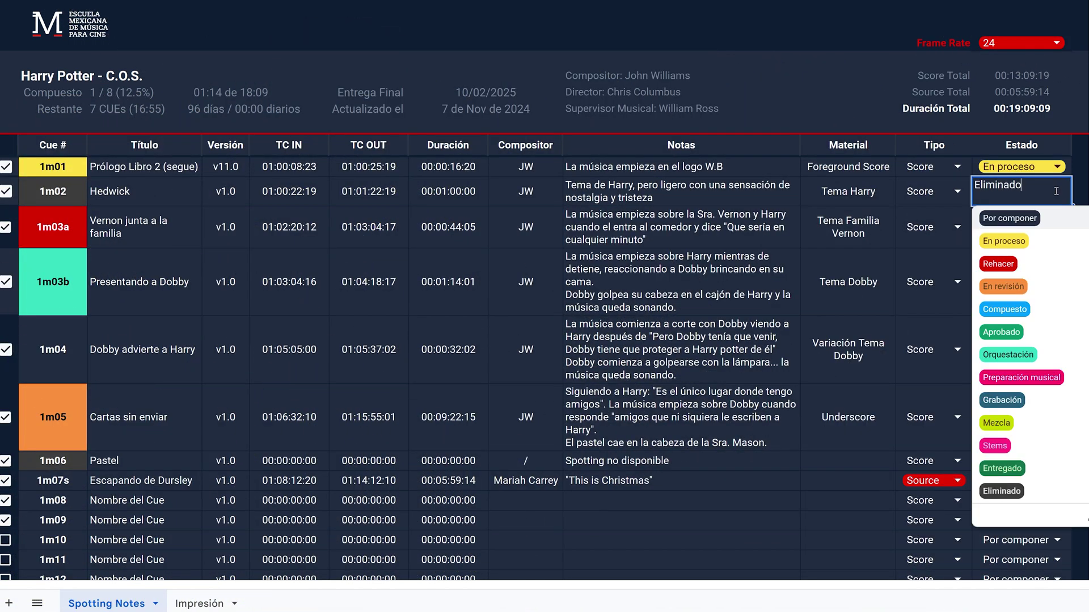
pyautogui.click(1015, 264)
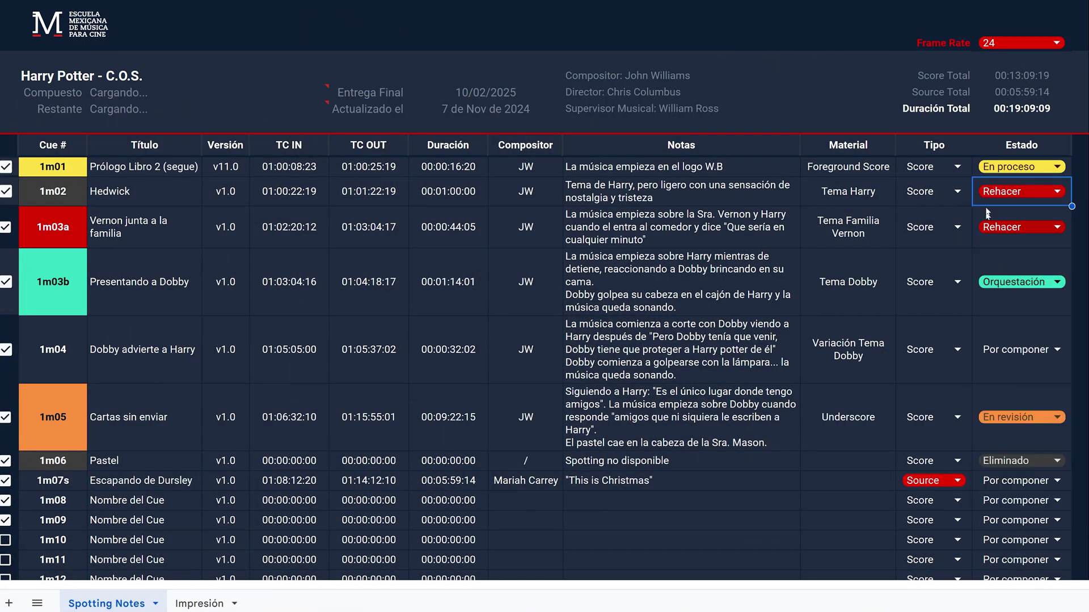
pyautogui.click(1047, 233)
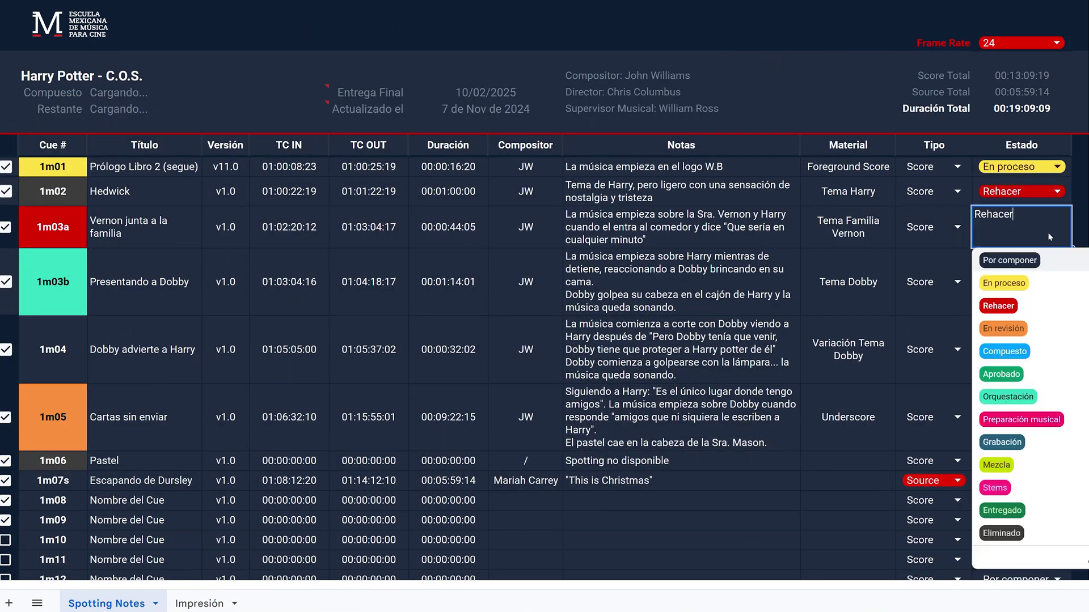
pyautogui.click(1002, 533)
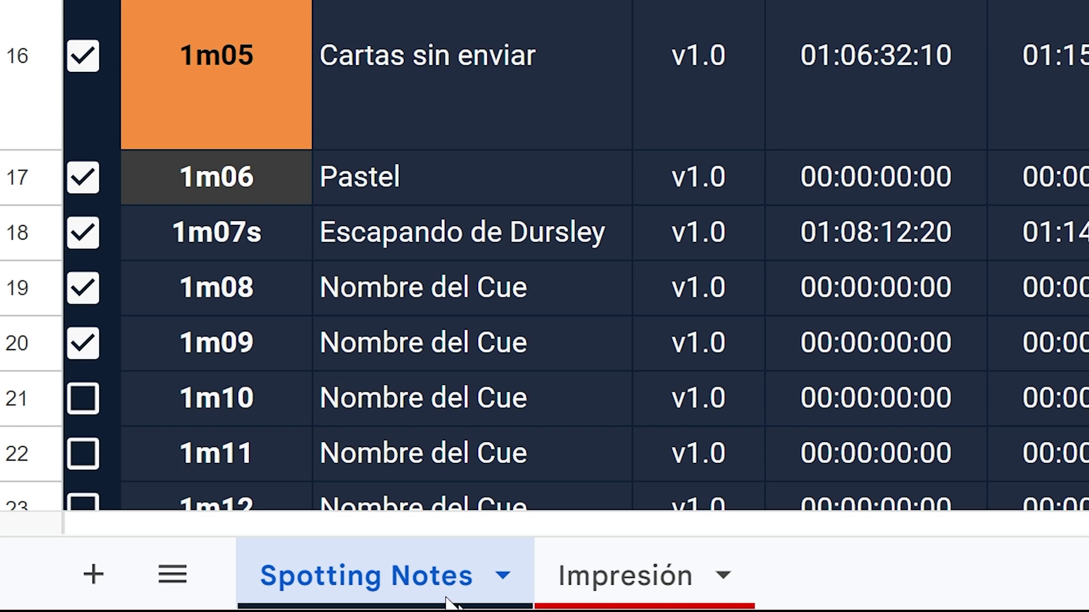
# - Open the Impresión sheet and examine the printable version of the cue list
pyautogui.click(605, 582)
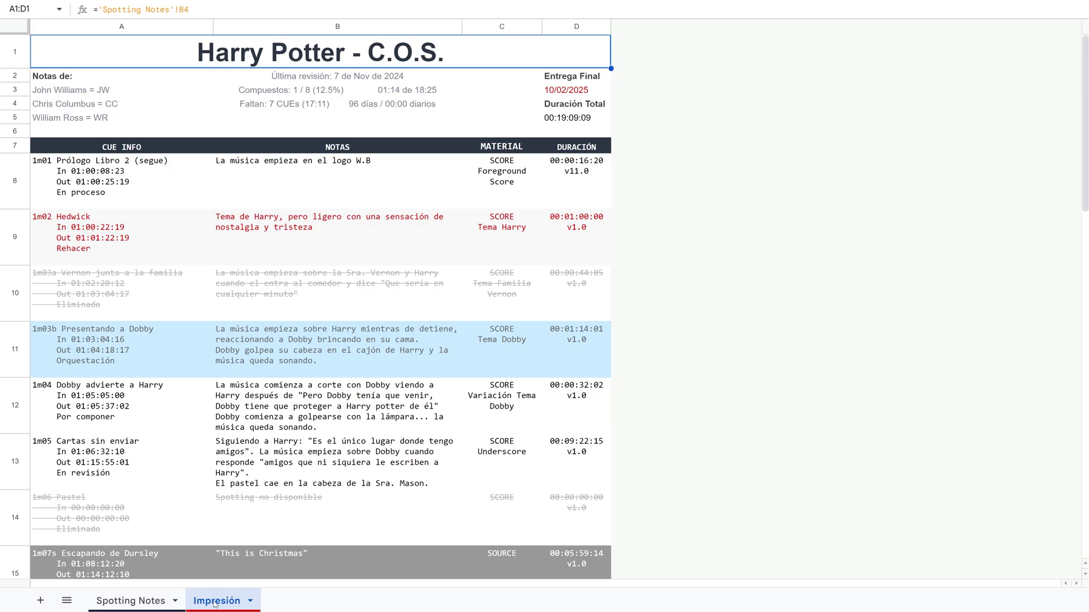
pyautogui.click(699, 350)
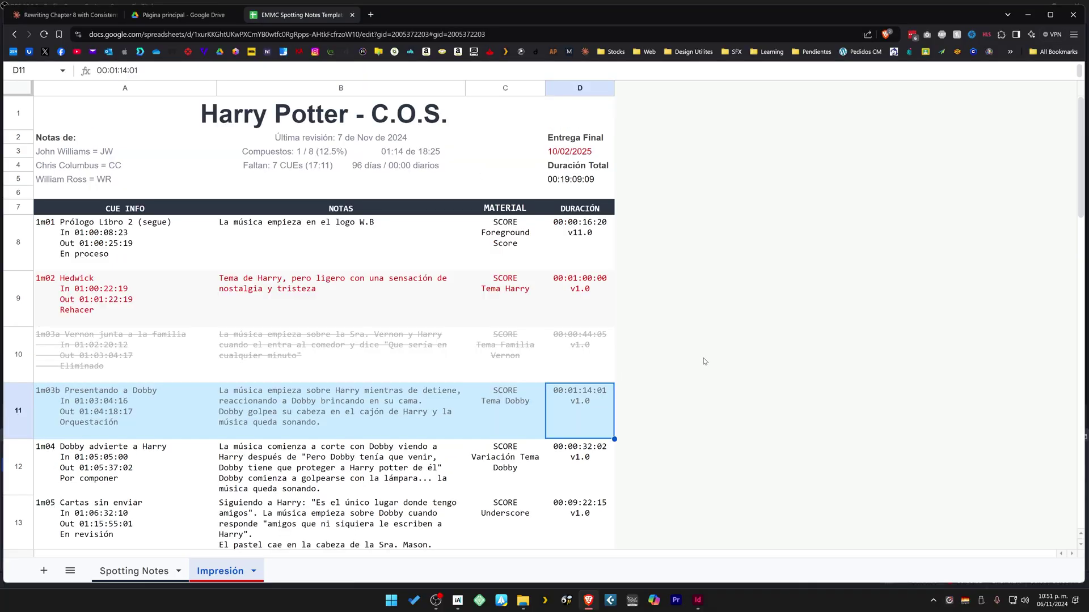
pyautogui.click(713, 308)
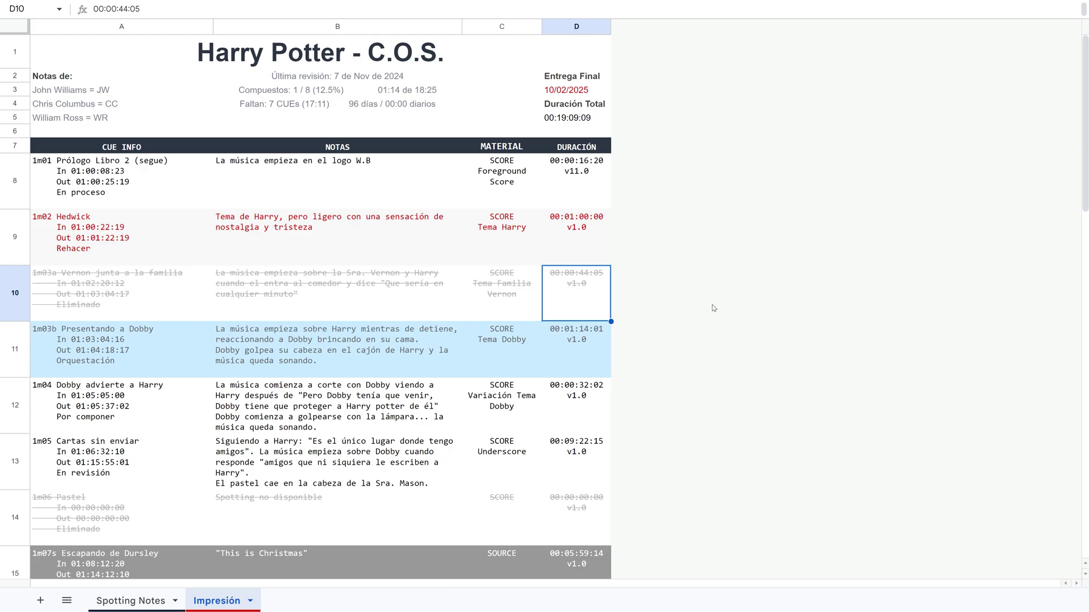
# - Preview the printout of the Impresión sheet, review both pages and leave the print setup without printing
pyautogui.hotkey('ctrl', 'p')
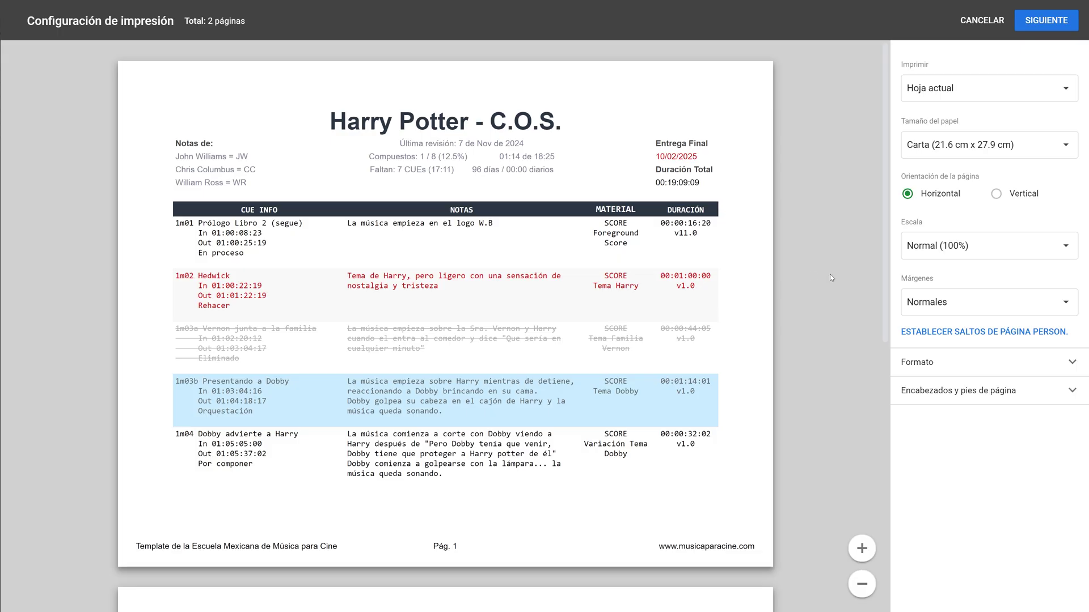
pyautogui.scroll(-9, 668, 292)
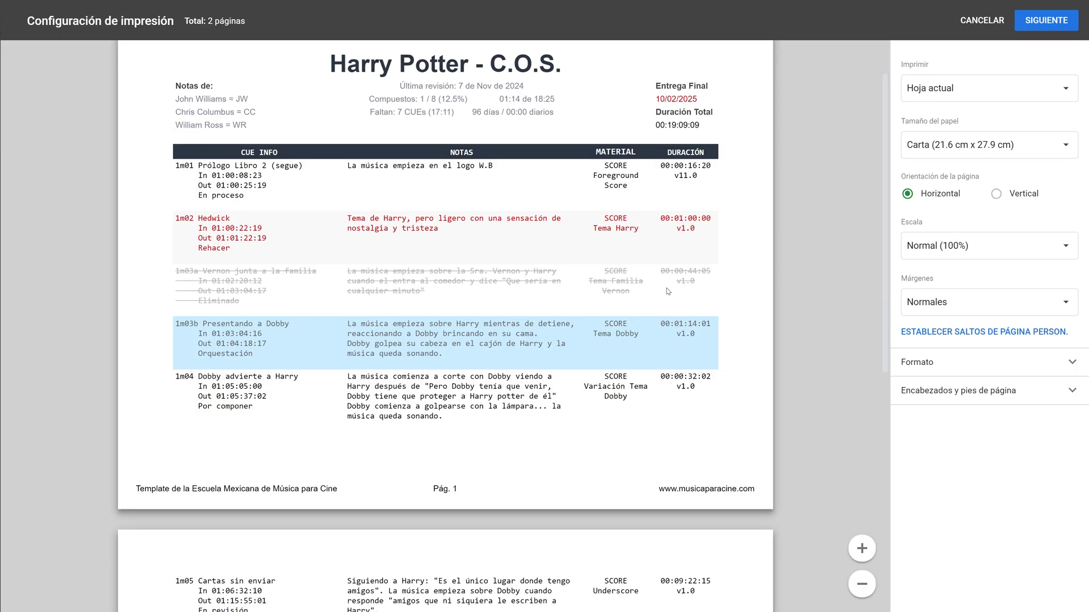
pyautogui.scroll(10, 653, 341)
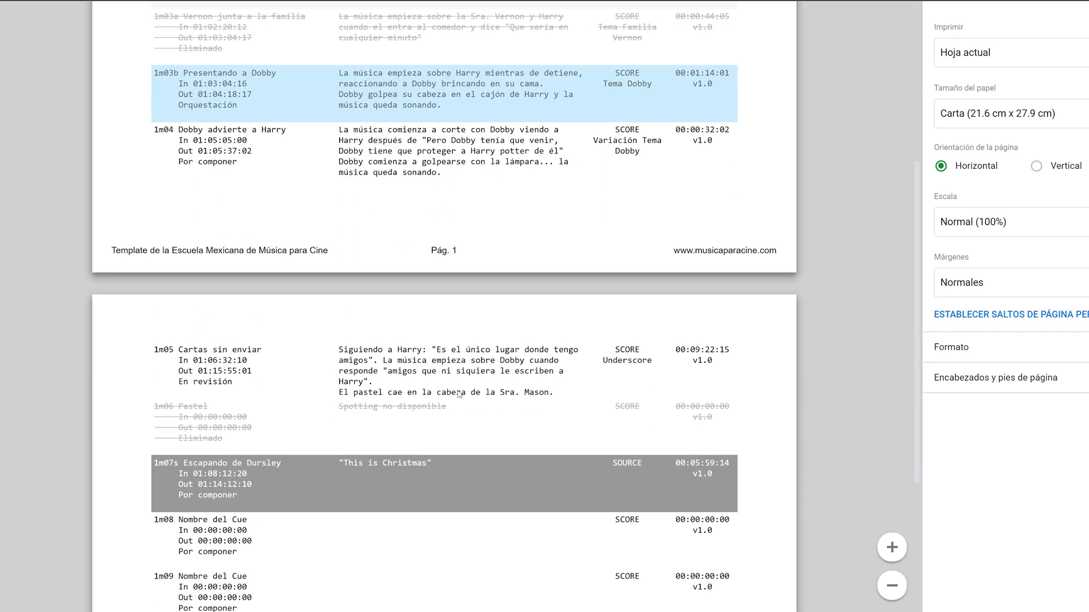
pyautogui.scroll(-2, 459, 395)
pyautogui.scroll(8, 253, 381)
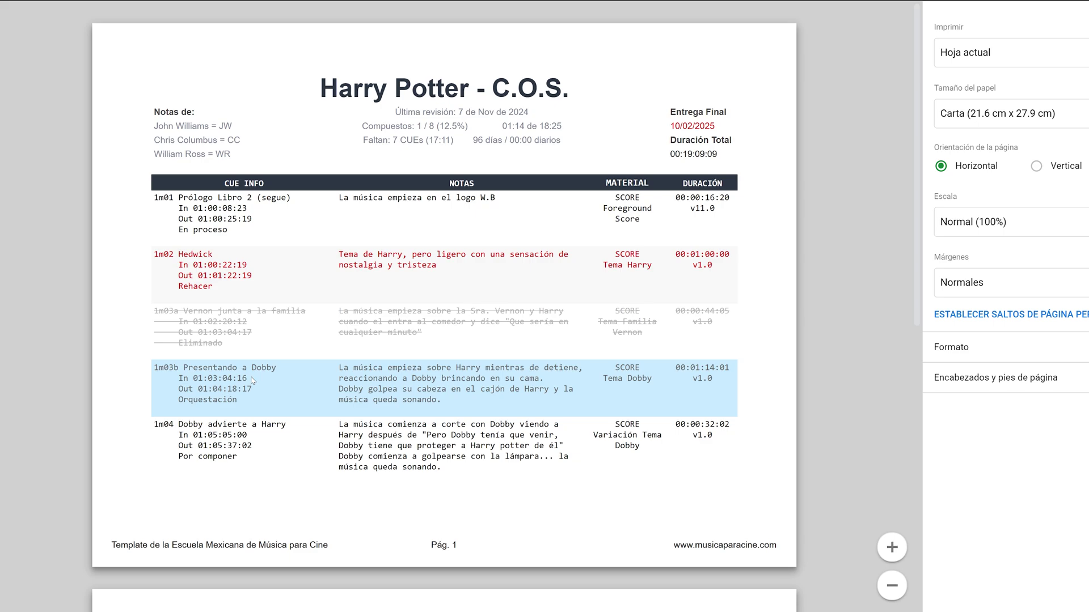
pyautogui.press('Escape')
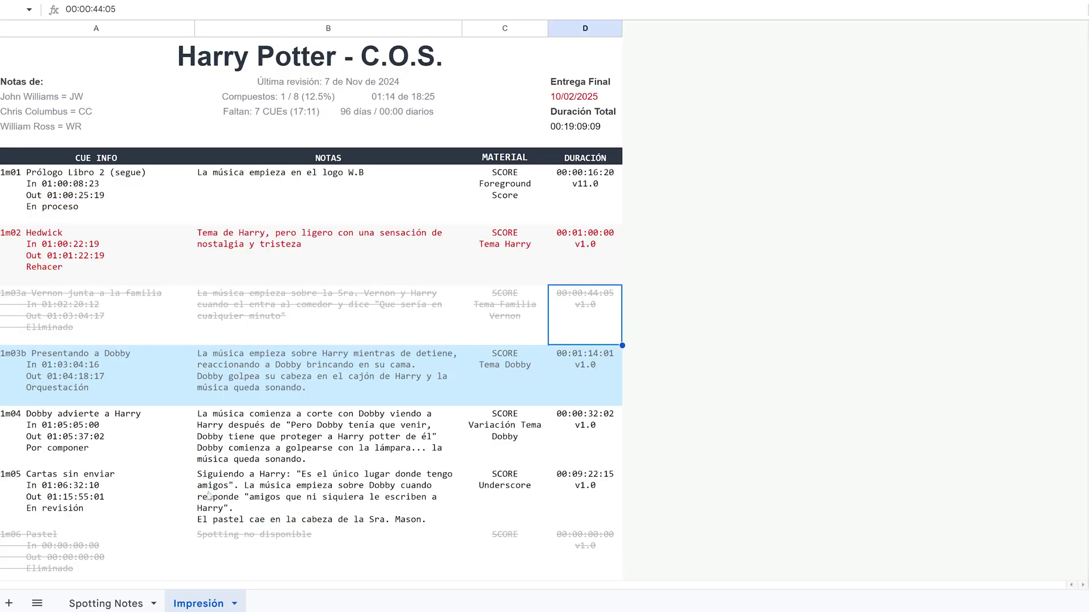
# - On the Spotting Notes sheet, set the status of cues 1m01, 1m02 and 1m03a to Compuesto
pyautogui.click(142, 605)
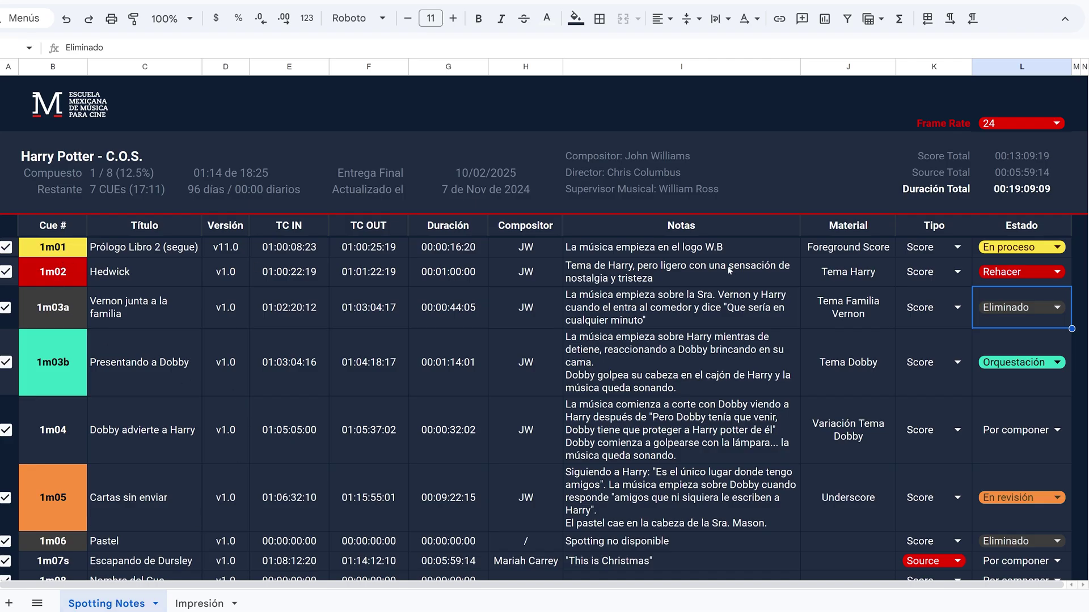
pyautogui.click(1018, 249)
pyautogui.click(1018, 359)
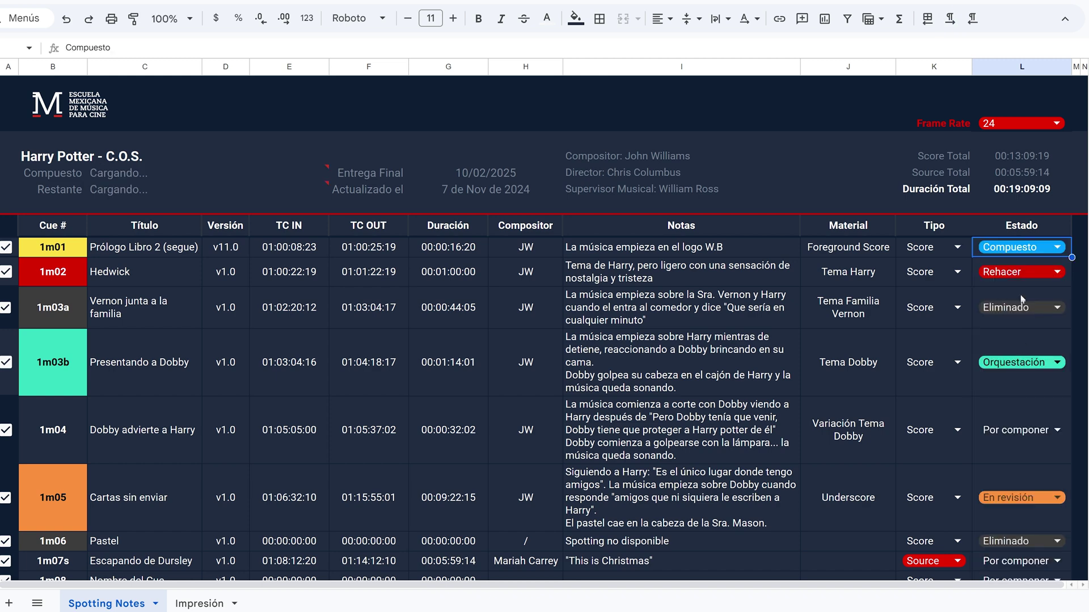
pyautogui.click(1018, 273)
pyautogui.click(1013, 389)
pyautogui.click(1018, 307)
pyautogui.click(1015, 439)
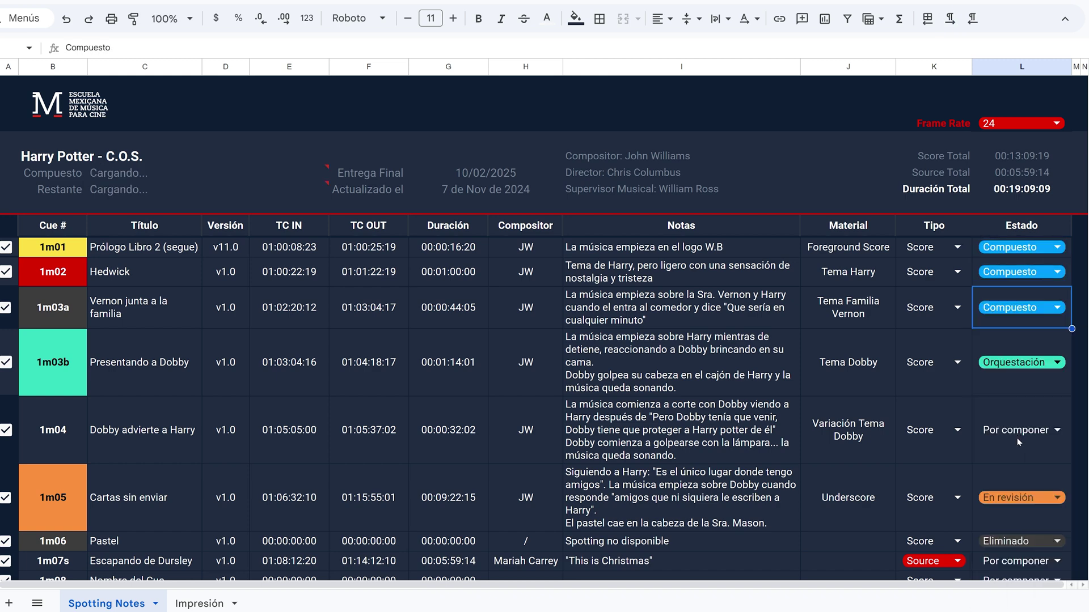
# - Set the status of cue 1m03b to Grabación, cue 1m04 to Mezcla and cue 1m05 to Grabación
pyautogui.click(1022, 367)
pyautogui.click(1015, 569)
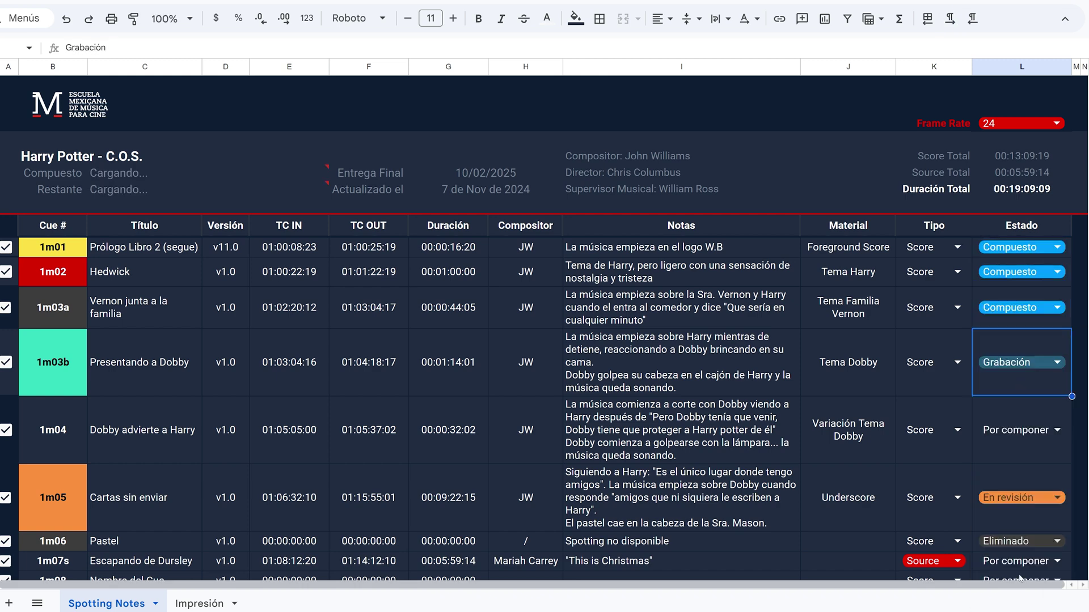
pyautogui.click(1035, 431)
pyautogui.click(1013, 510)
pyautogui.click(1015, 511)
pyautogui.click(983, 535)
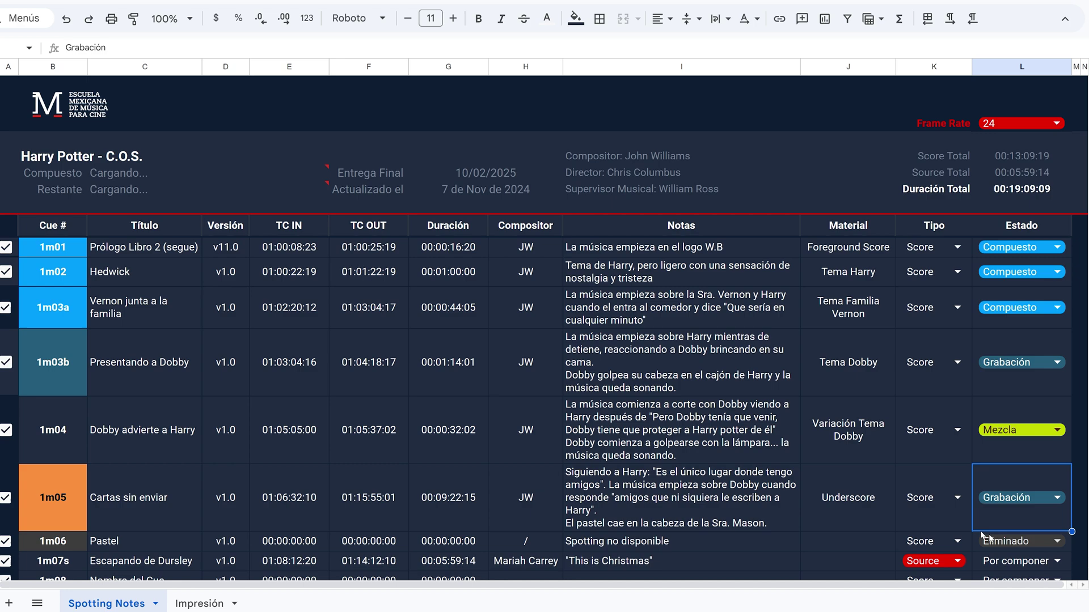
pyautogui.click(916, 461)
# - Preview the printout of the Impresión sheet with the updated cue statuses and review both pages
pyautogui.click(200, 605)
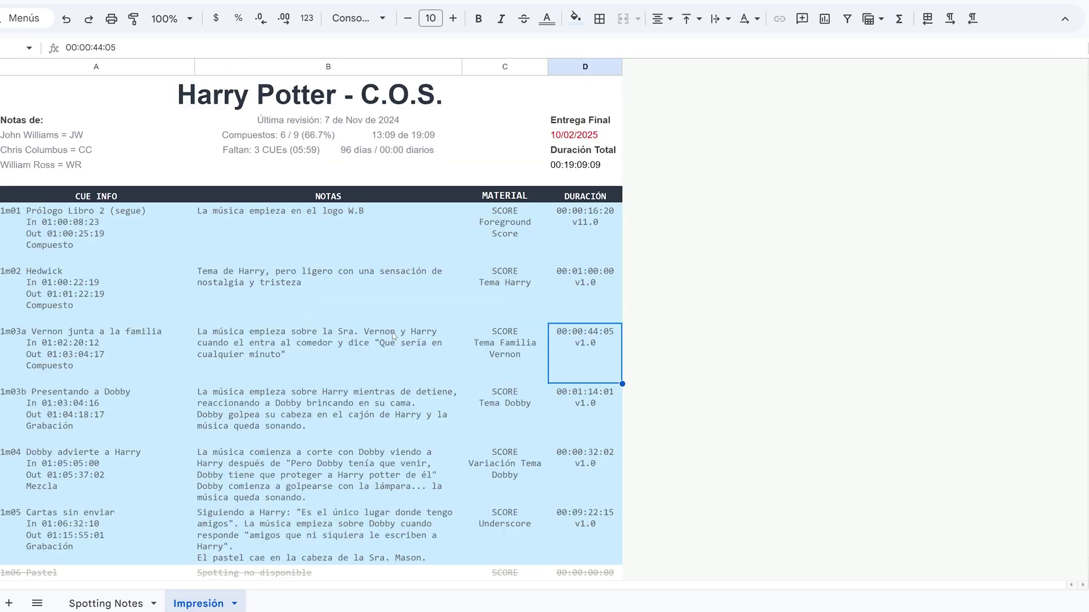
pyautogui.hotkey('ctrl', 'p')
pyautogui.scroll(-7, 297, 375)
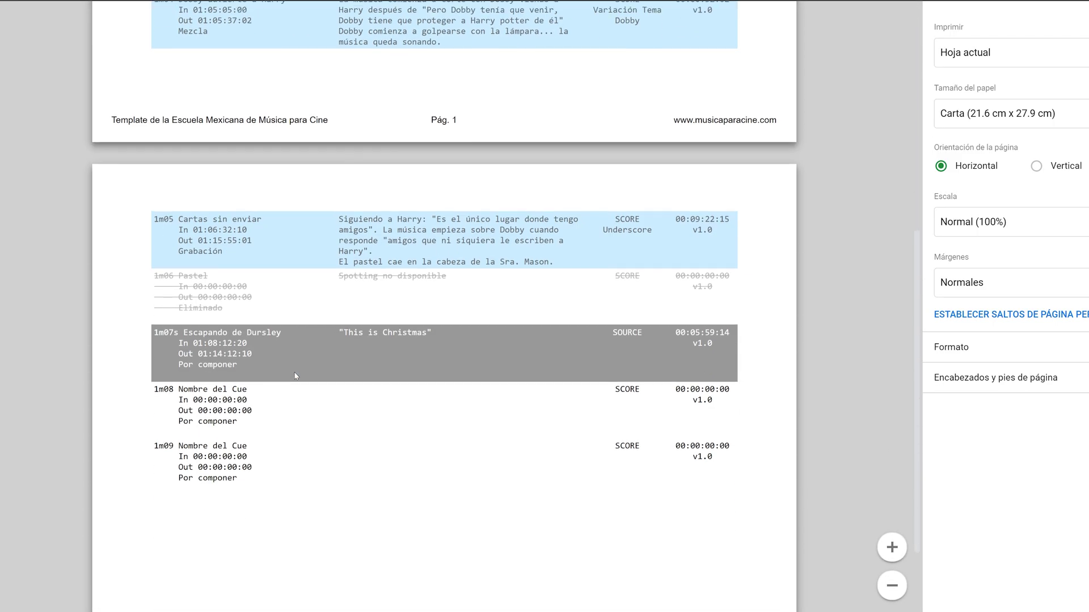
pyautogui.scroll(5, 294, 376)
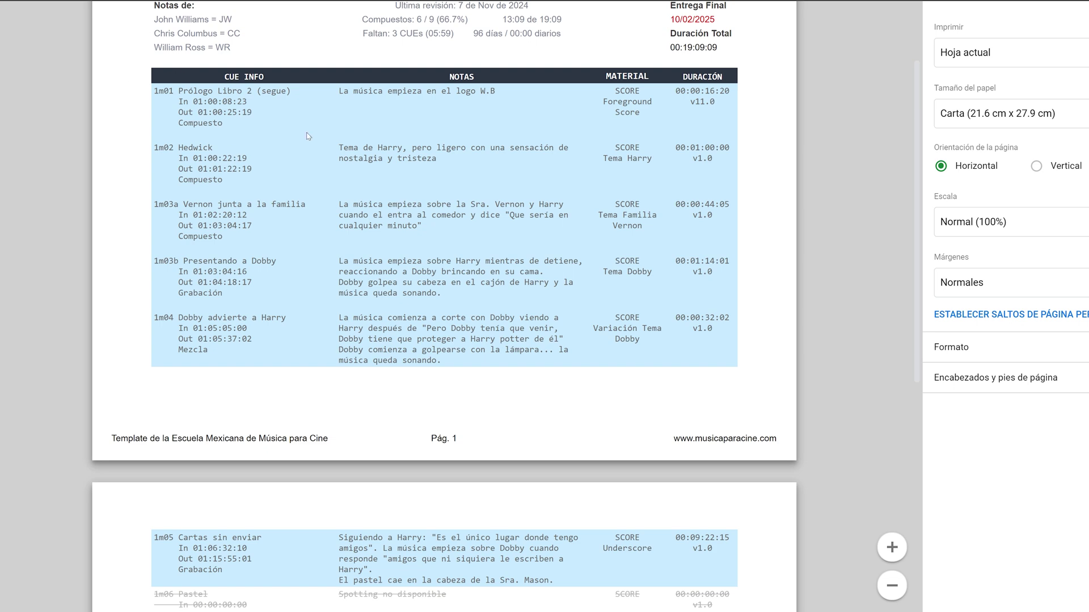
# - Finish reviewing the second page, leave the print setup, and check the progress summary and cue list on the Spotting Notes sheet
pyautogui.scroll(-3, 327, 267)
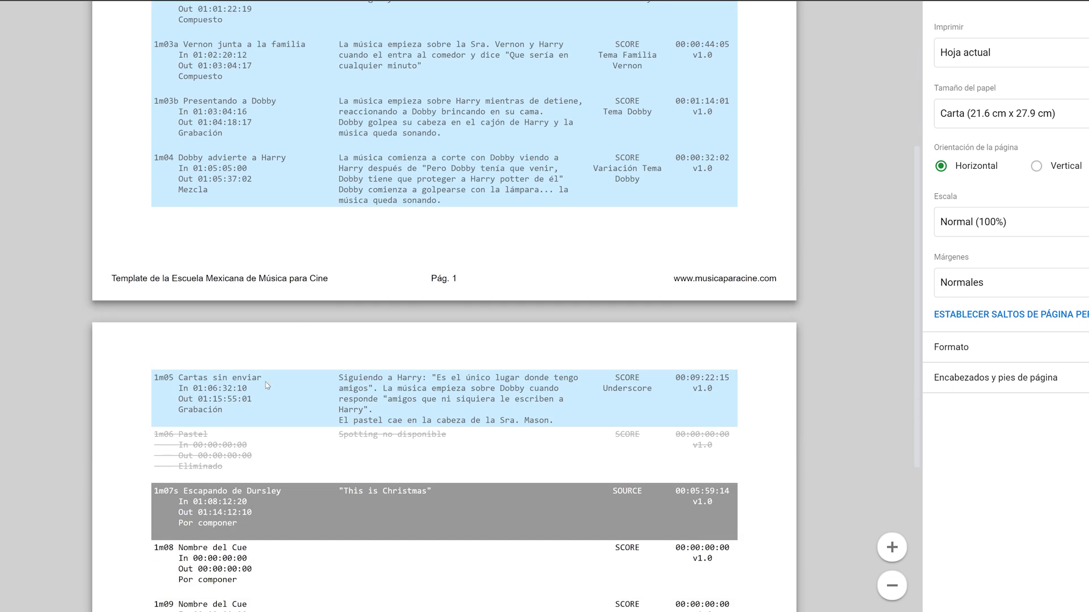
pyautogui.scroll(-1, 242, 500)
pyautogui.press('Escape')
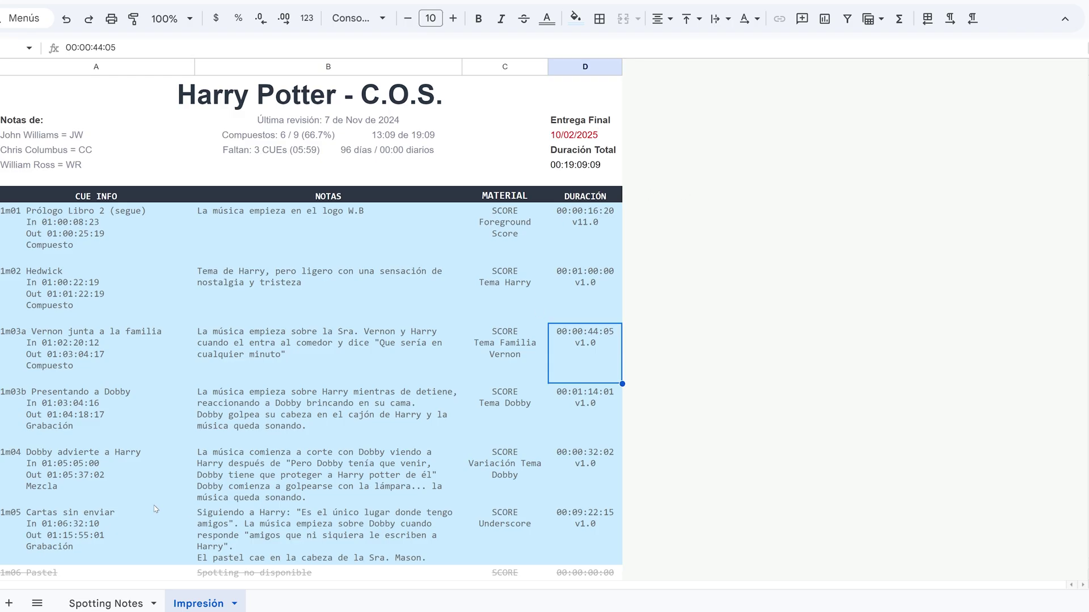
pyautogui.click(107, 605)
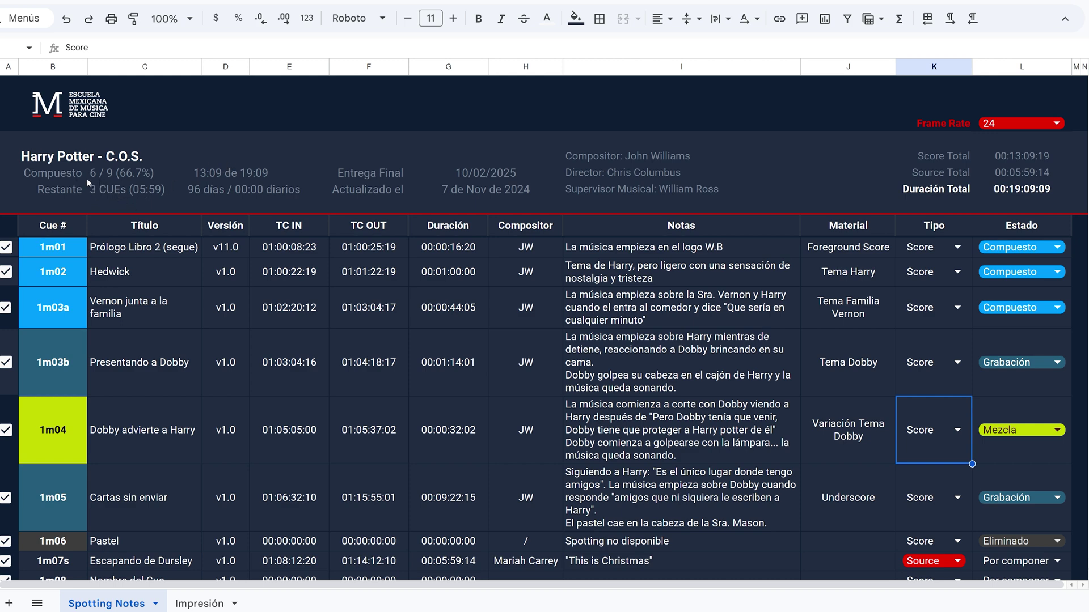
pyautogui.scroll(-2, 117, 182)
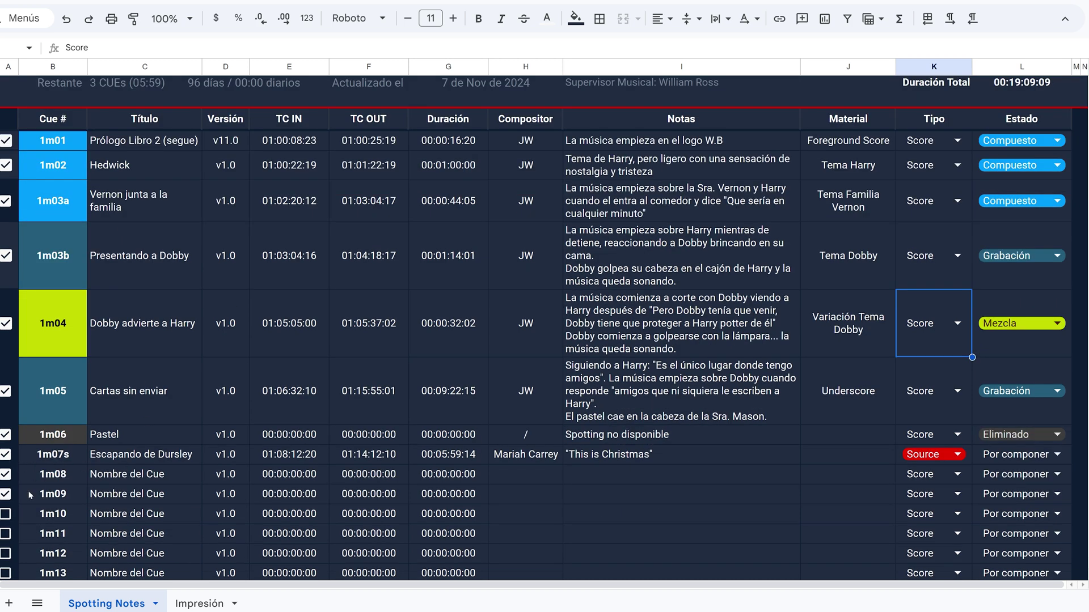
pyautogui.scroll(2, 97, 174)
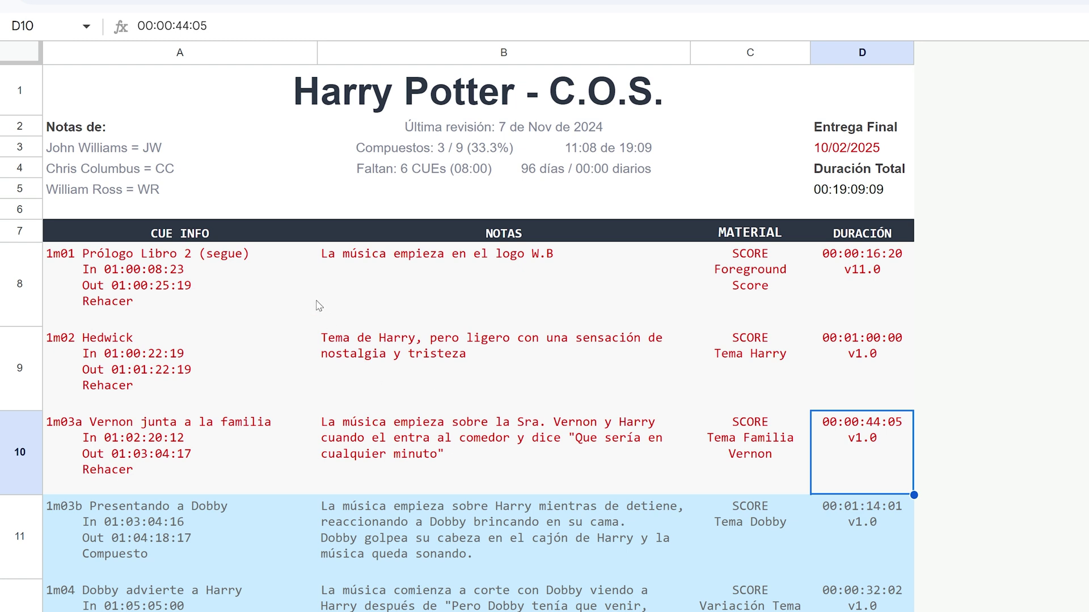
# - Examine the composer, director and music supervisor initials and the first cues' notes on the Impresión sheet
pyautogui.click(164, 150)
pyautogui.click(167, 192)
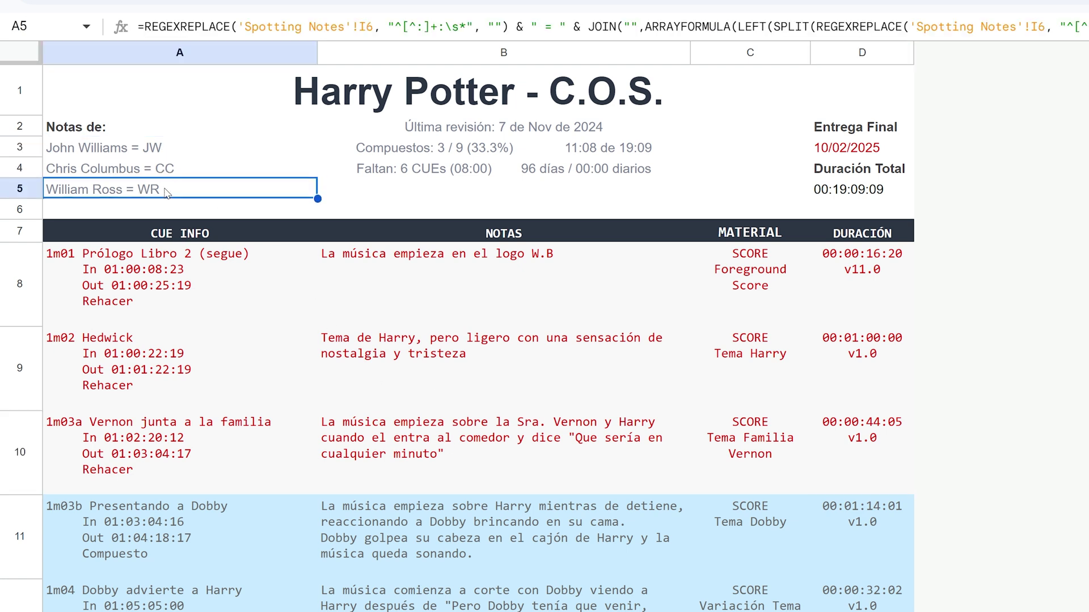
pyautogui.click(153, 166)
pyautogui.click(115, 192)
pyautogui.click(364, 282)
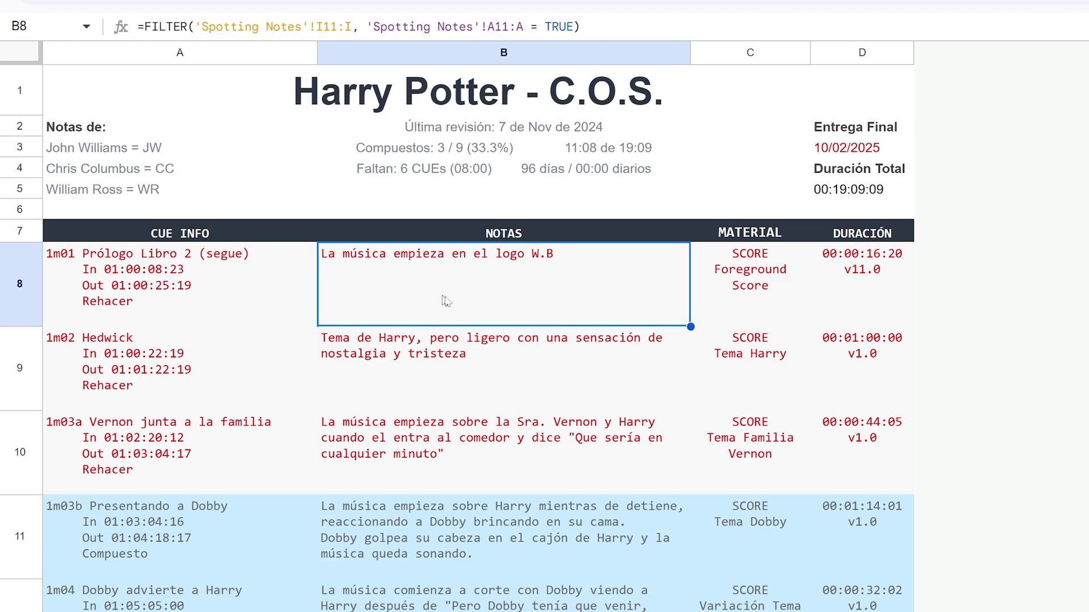
pyautogui.press('Down')
pyautogui.press('Down')
pyautogui.press('Down')
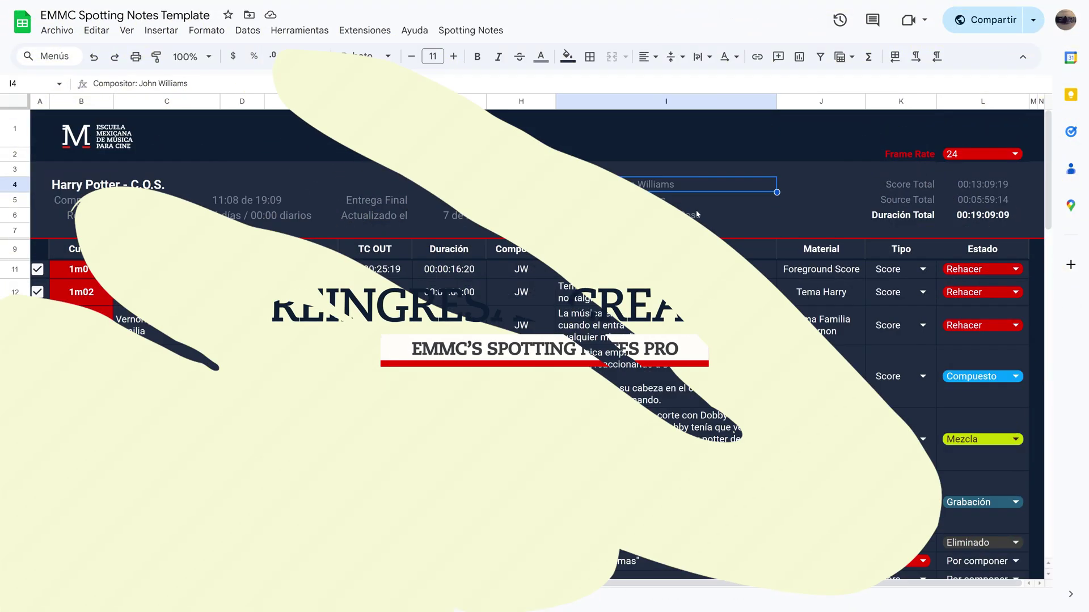
# - Clear the composer, director and music supervisor cells I4:I6 on the Spotting Notes sheet and refill them with Reingresar Creativos
pyautogui.press('Delete')
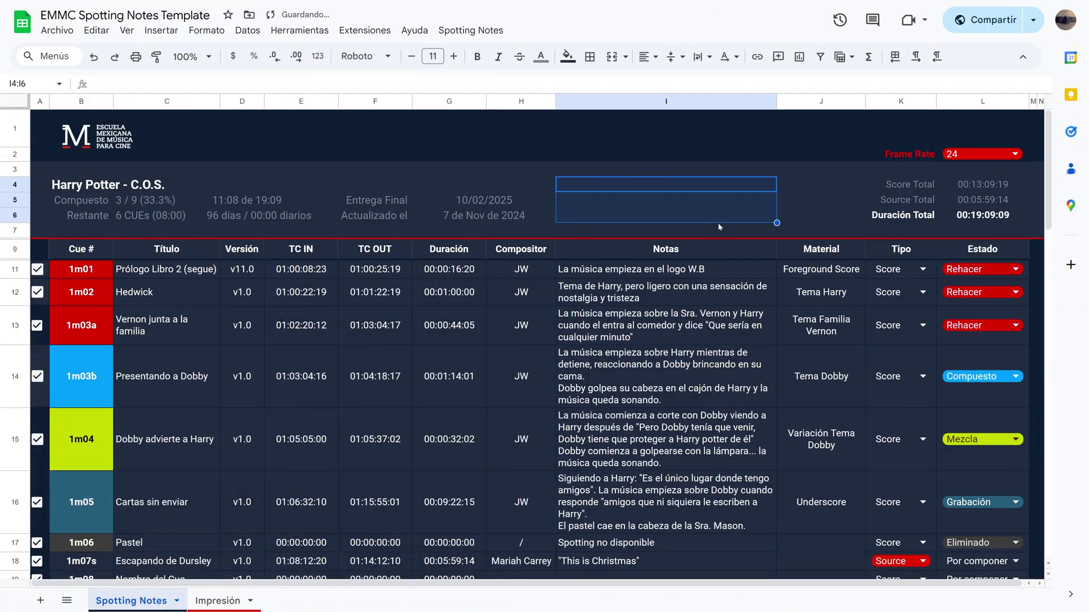
pyautogui.click(725, 329)
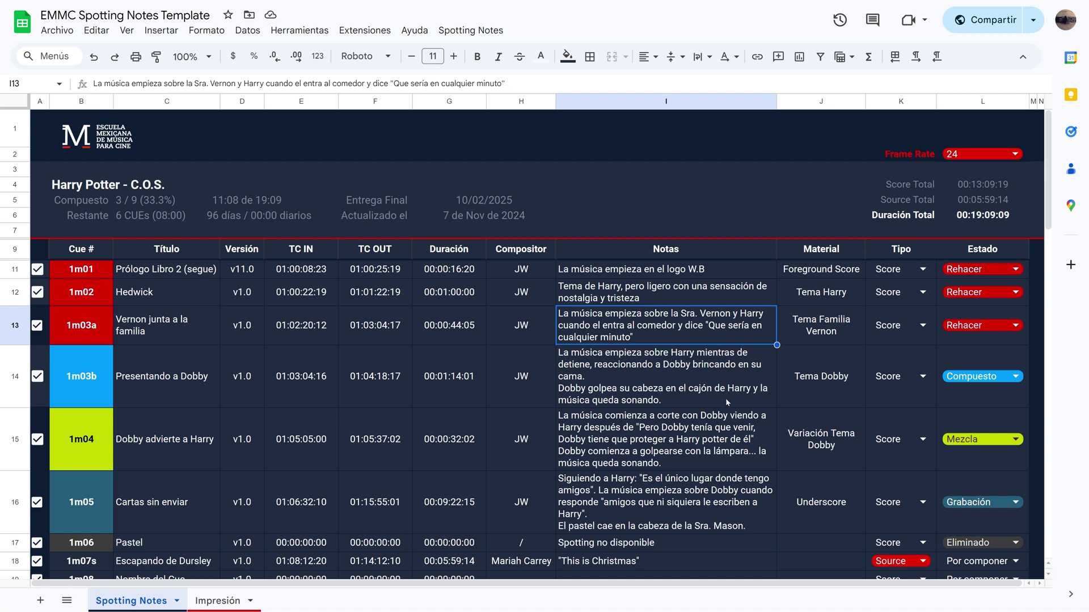
pyautogui.click(471, 30)
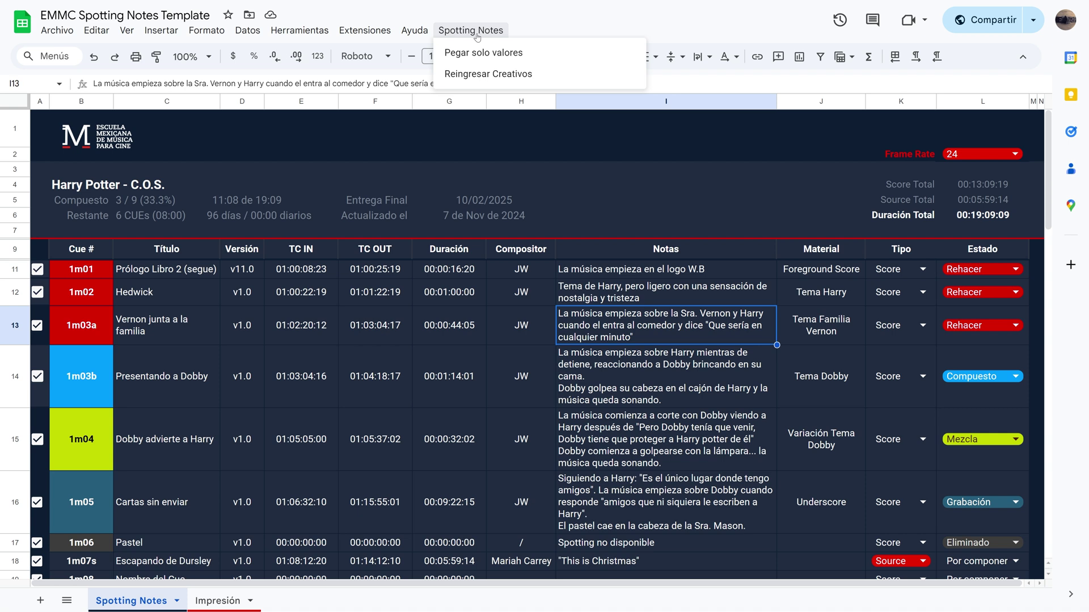
pyautogui.click(494, 77)
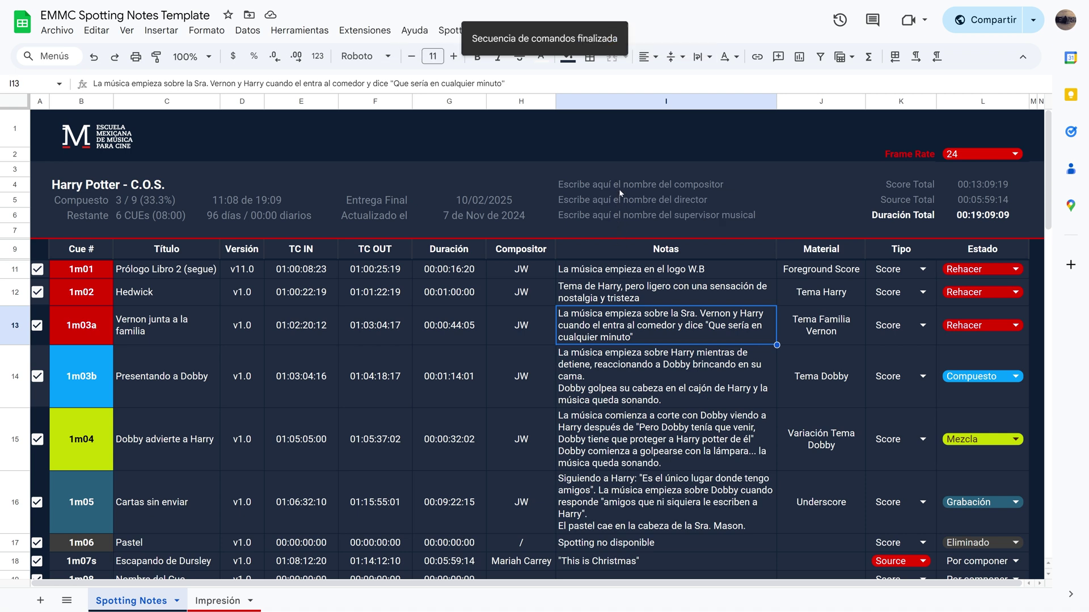
# - Check the creative credit placeholders on the Spotting Notes sheet and on the Impresión sheet
pyautogui.click(619, 191)
pyautogui.click(615, 292)
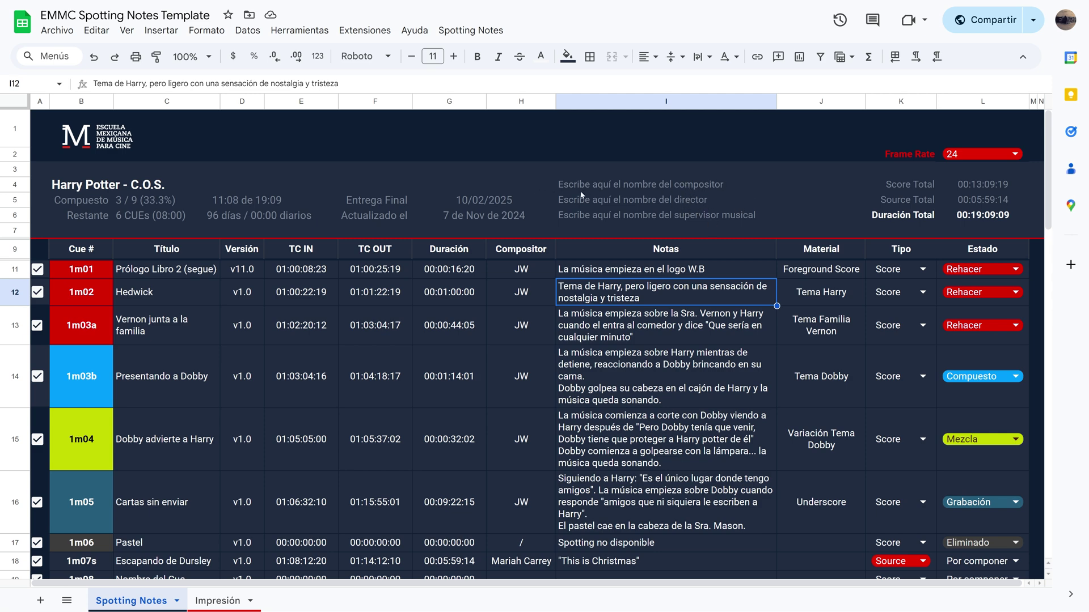
pyautogui.click(217, 601)
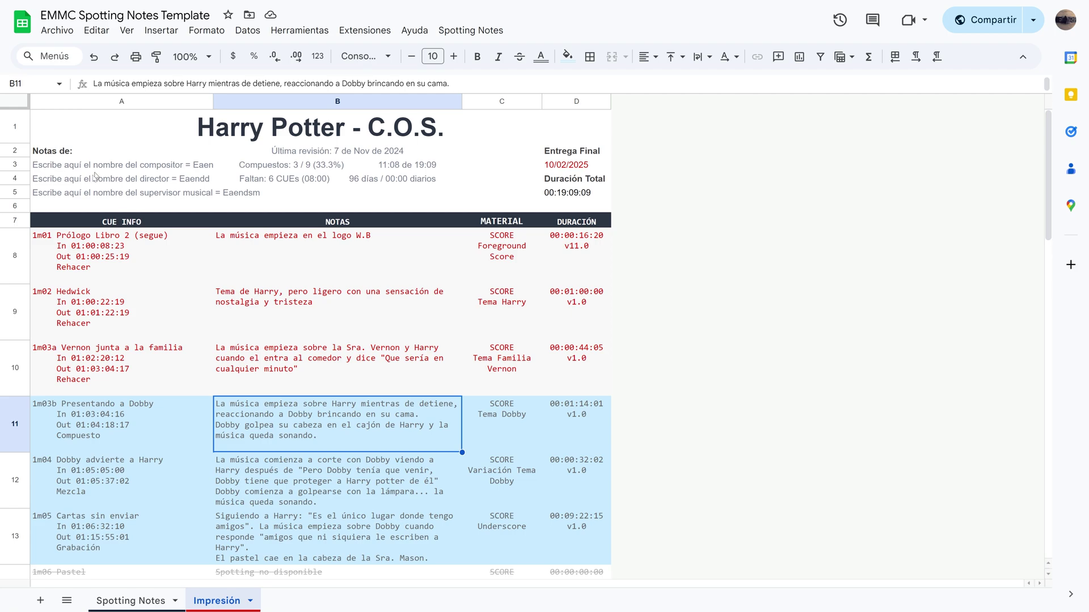
pyautogui.click(139, 601)
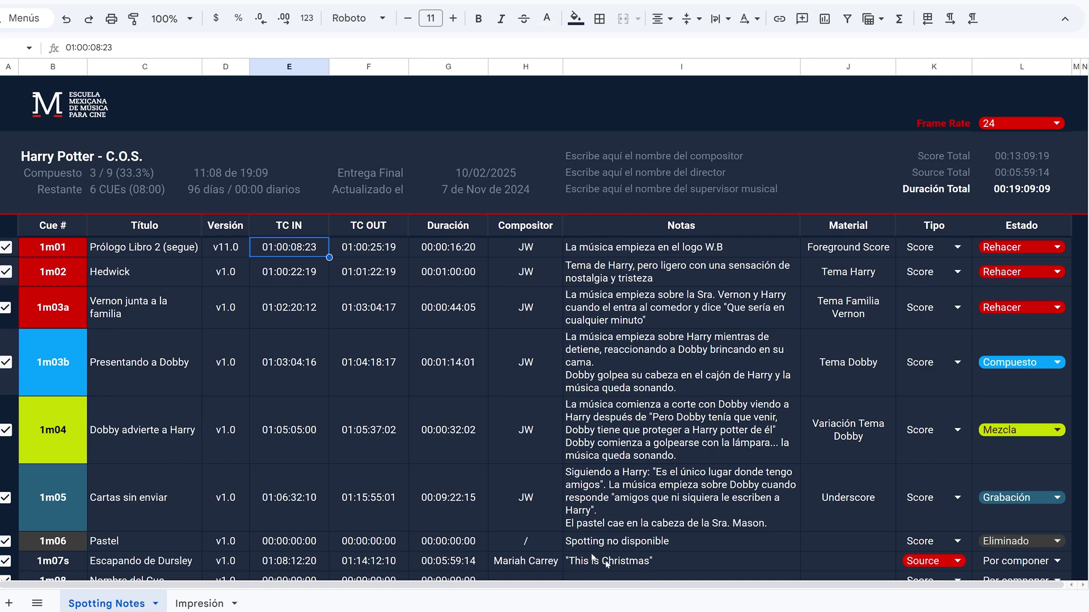
# - Clear the TC IN and TC OUT timecodes of cues 1m01 to 1m07s
pyautogui.scroll(-1, 300, 408)
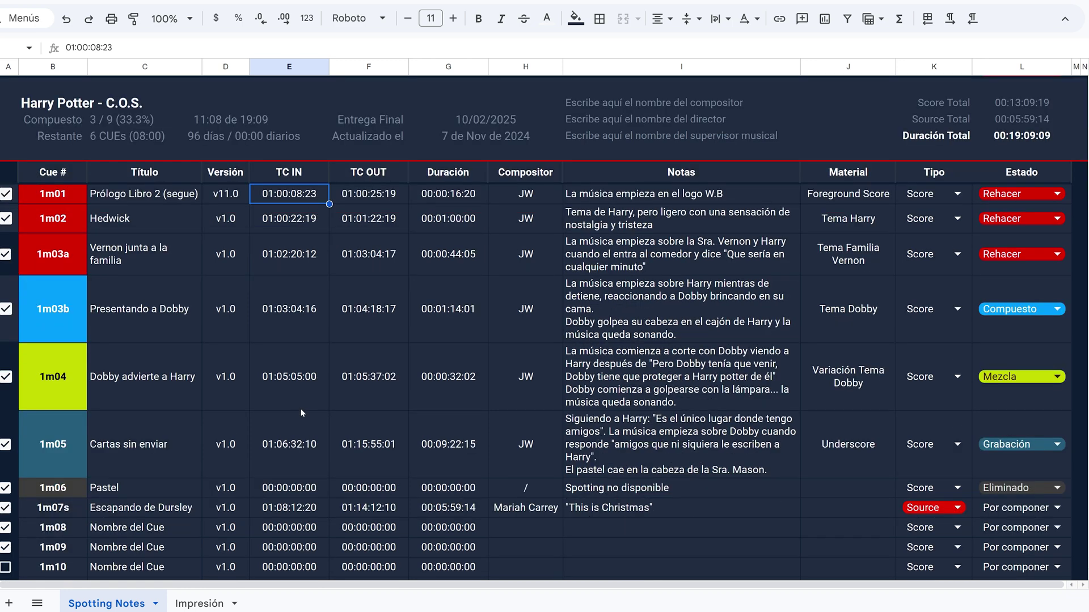
pyautogui.scroll(-1, 277, 354)
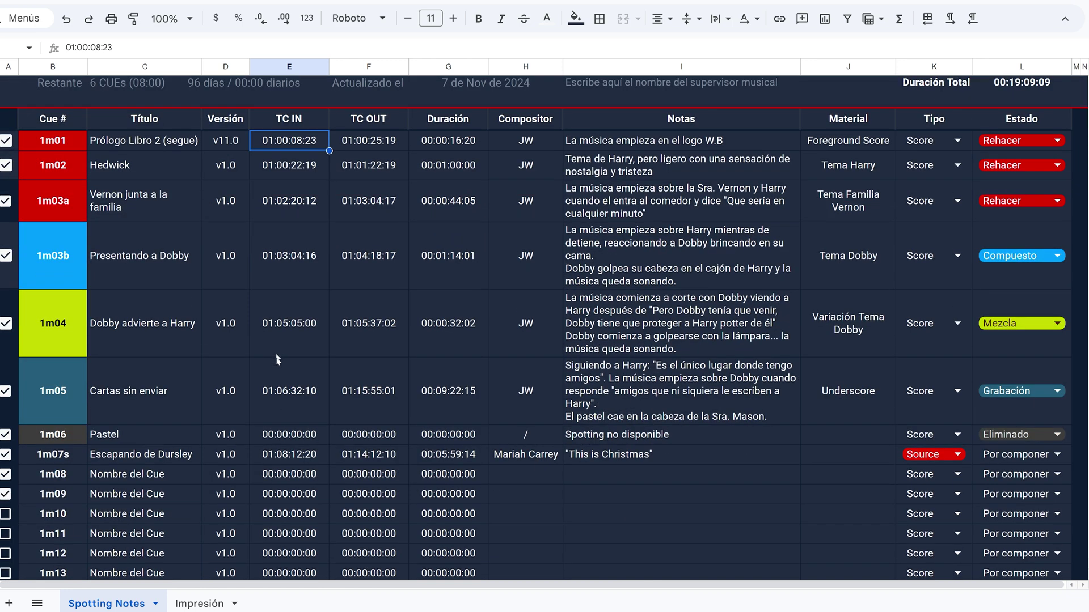
pyautogui.keyDown('shift'); pyautogui.click(387, 455); pyautogui.keyUp('shift')
pyautogui.scroll(2, 379, 271)
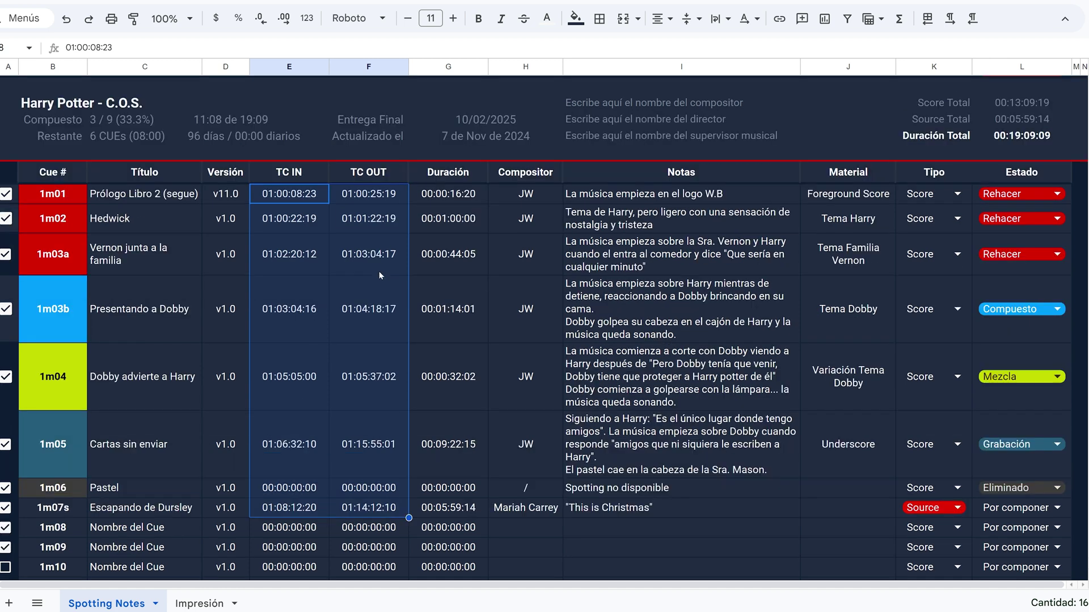
pyautogui.press('Delete')
pyautogui.click(681, 272)
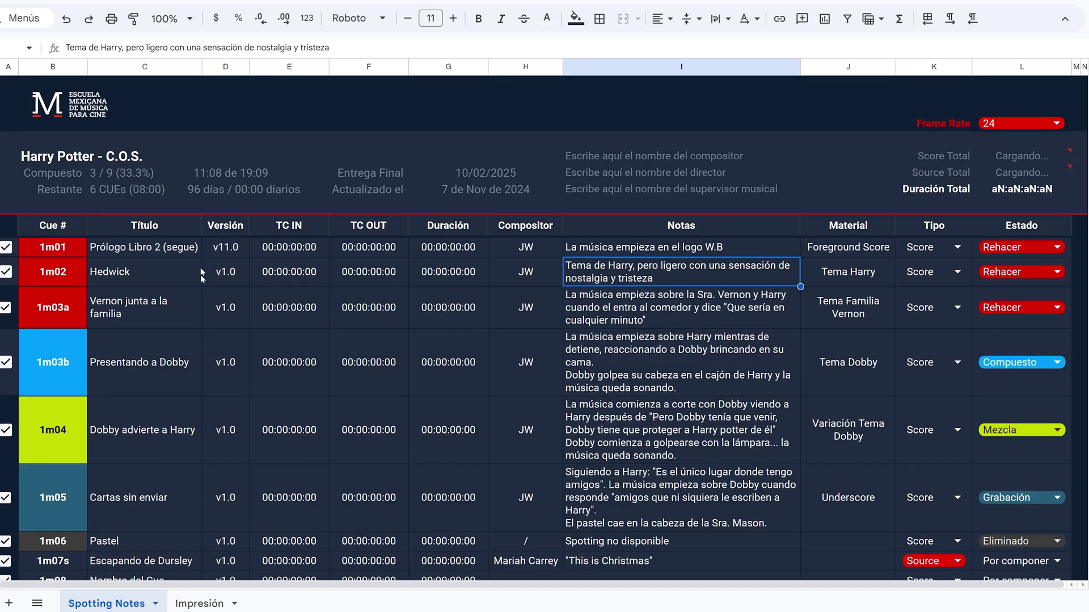
# - Clear the titles of cues 1m01 to 1m06 and the notes of cues 1m01 to 1m05
pyautogui.scroll(-2, 343, 499)
pyautogui.moveTo(142, 140); pyautogui.dragTo(190, 445)
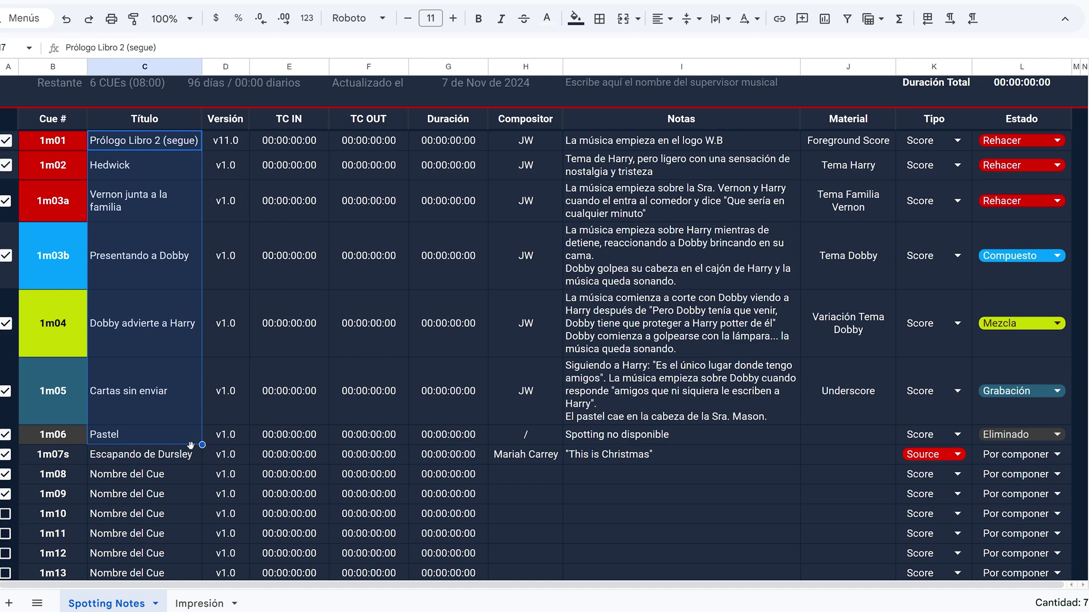
pyautogui.press('Delete')
pyautogui.click(645, 391)
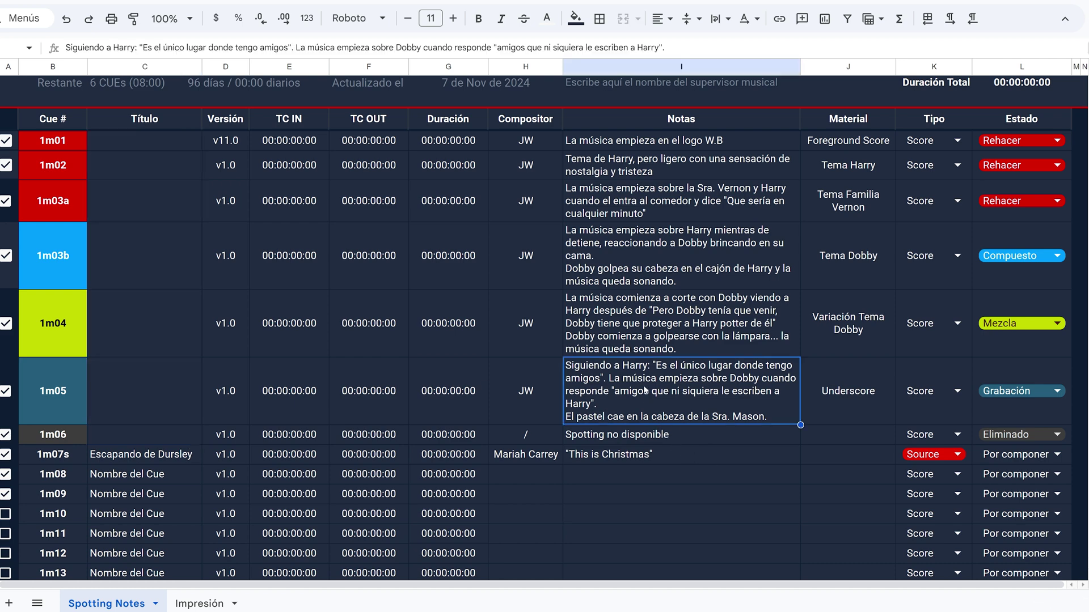
pyautogui.keyDown('shift'); pyautogui.click(621, 148); pyautogui.keyUp('shift')
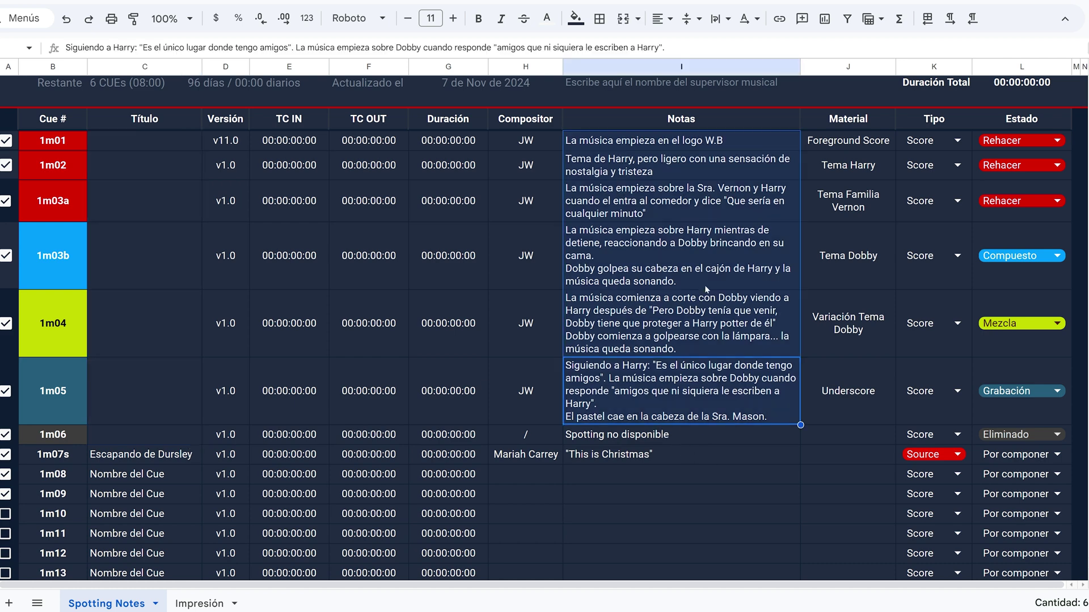
pyautogui.press('Delete')
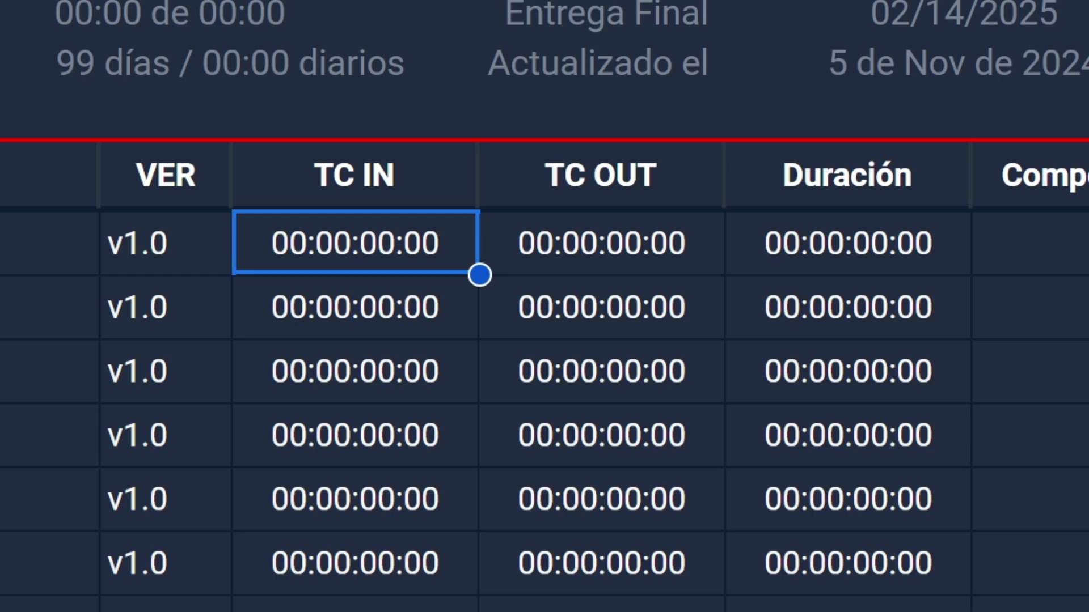
# - Enter 01.03.14.20 as TC IN and 01.05.12.19 as TC OUT for the first cue, and select its duration
pyautogui.press('BackSpace')
pyautogui.write('01')
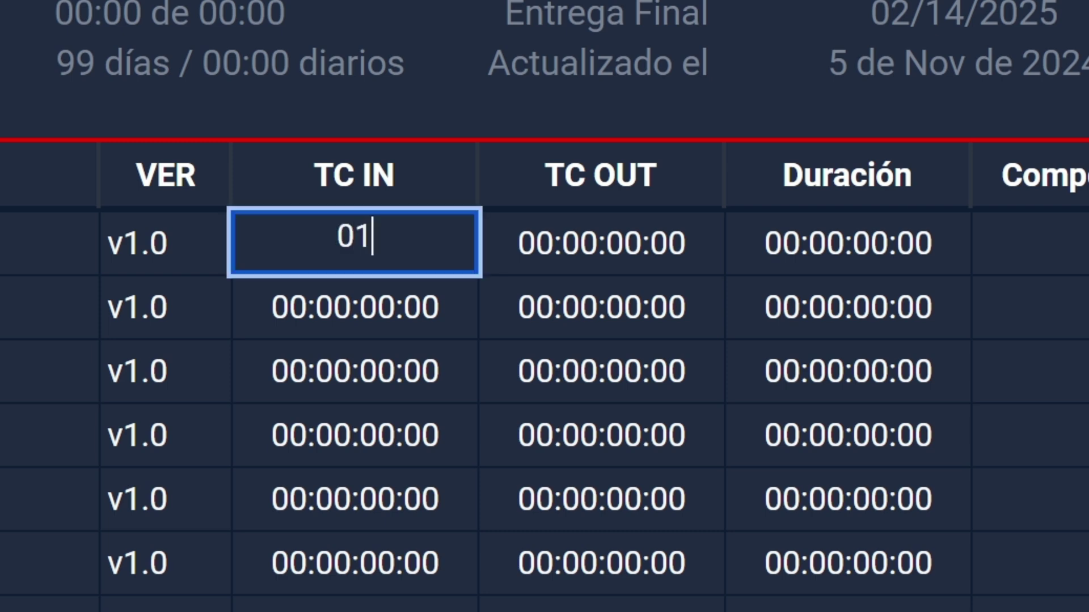
pyautogui.write('.03.14.20')
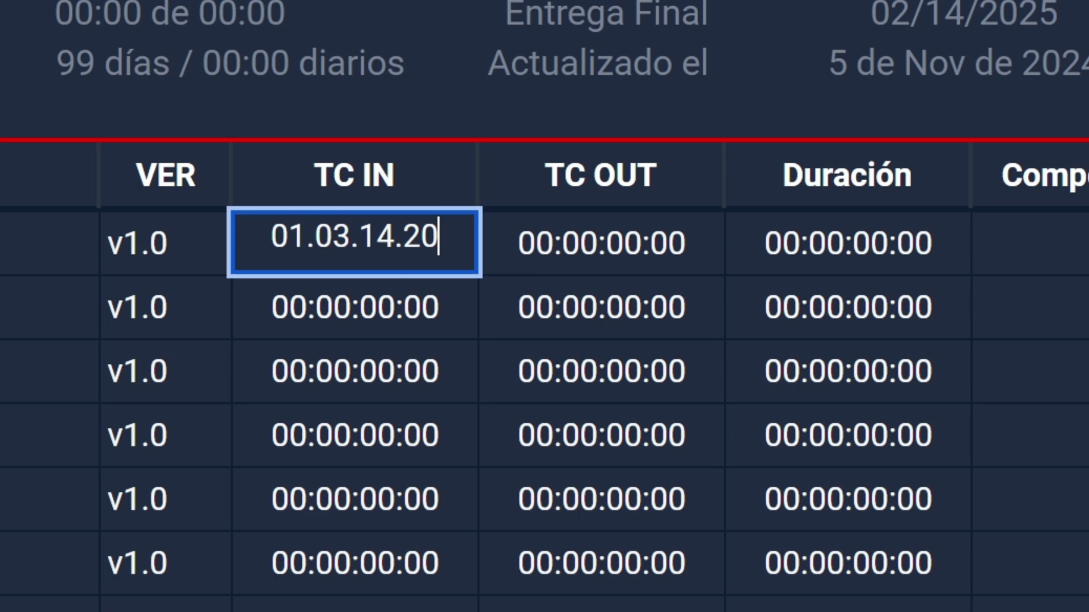
pyautogui.press('Tab')
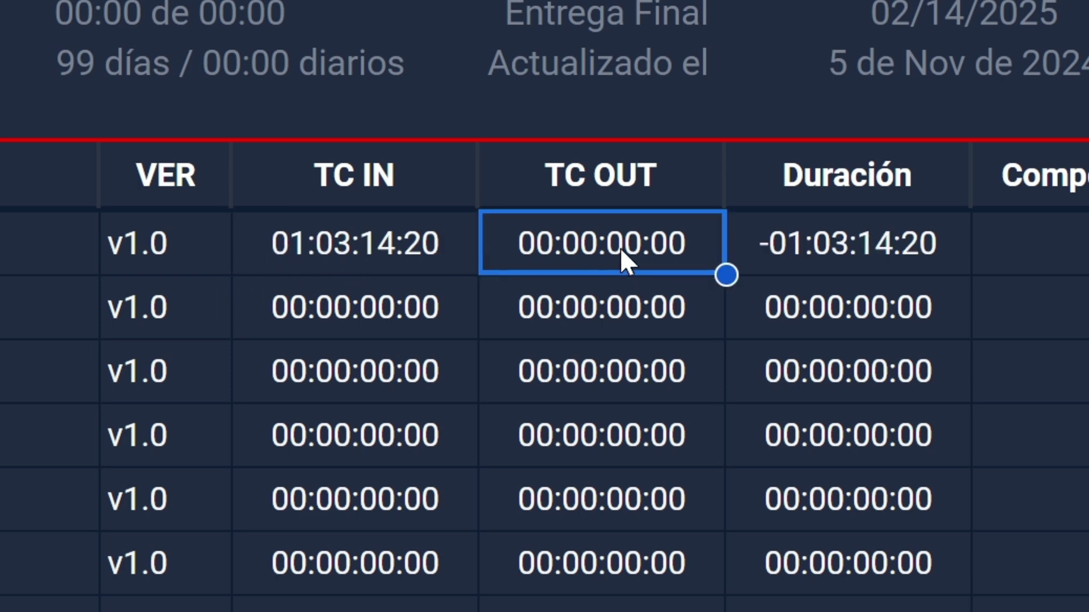
pyautogui.write('01.')
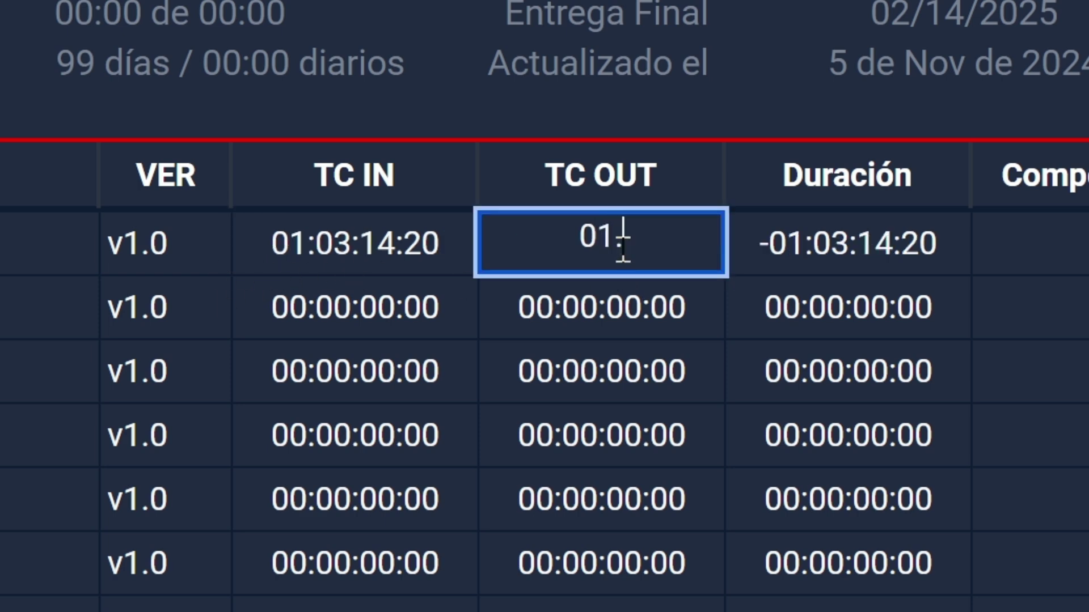
pyautogui.write('05.12.19')
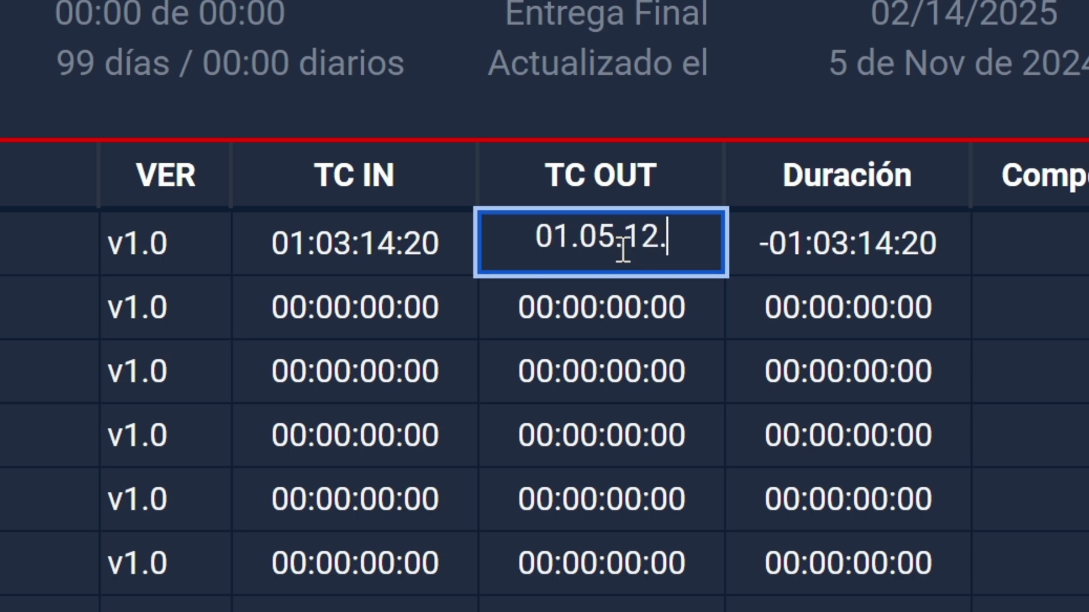
pyautogui.press('Return')
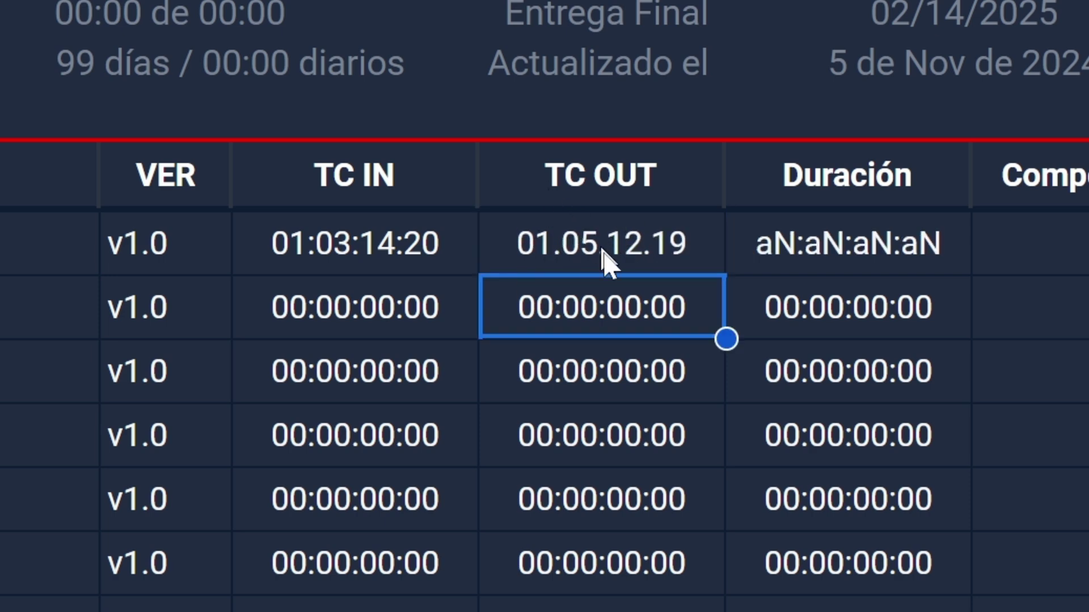
pyautogui.click(851, 241)
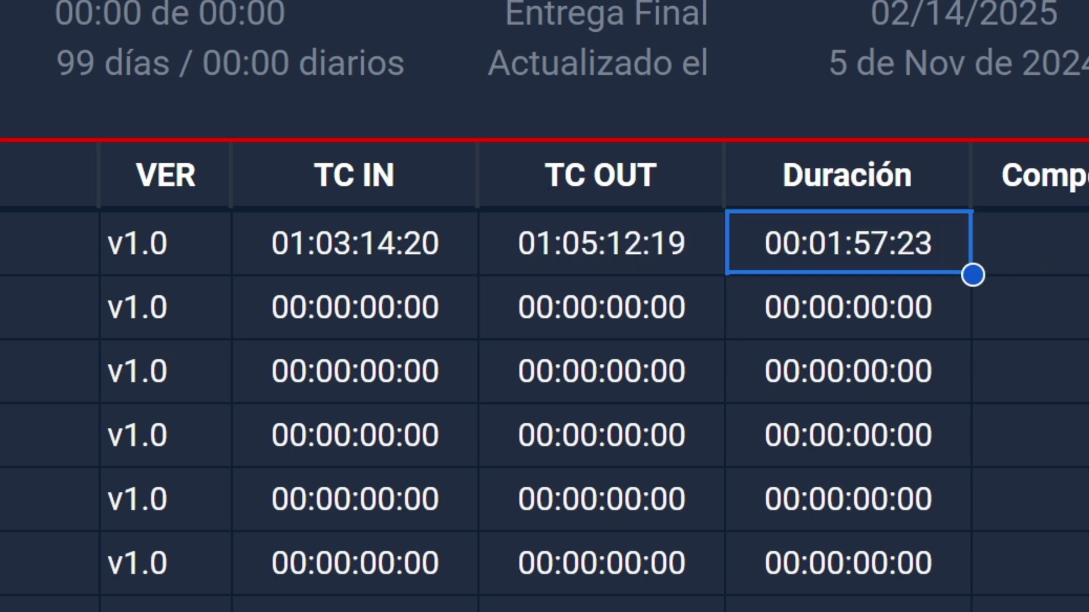